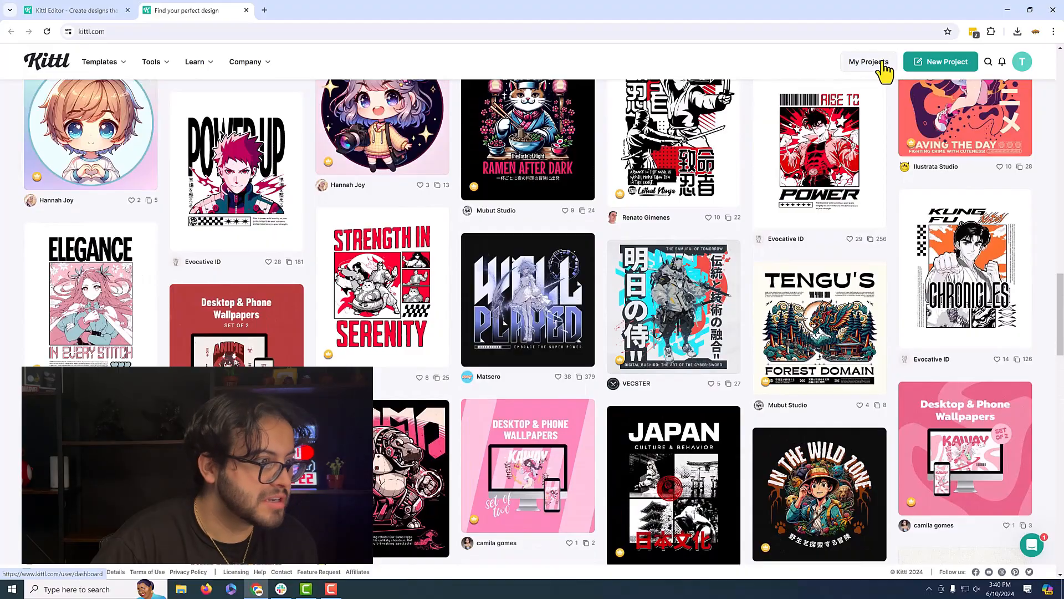
- Open the Well Played Anime project from the saved projects
left_click(885, 72)
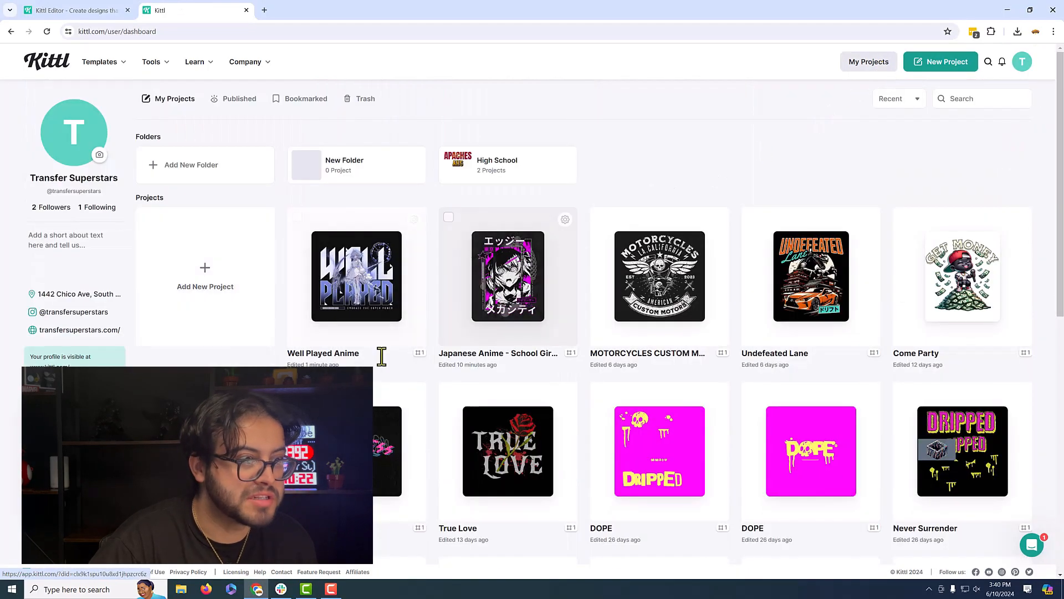
left_click(335, 271)
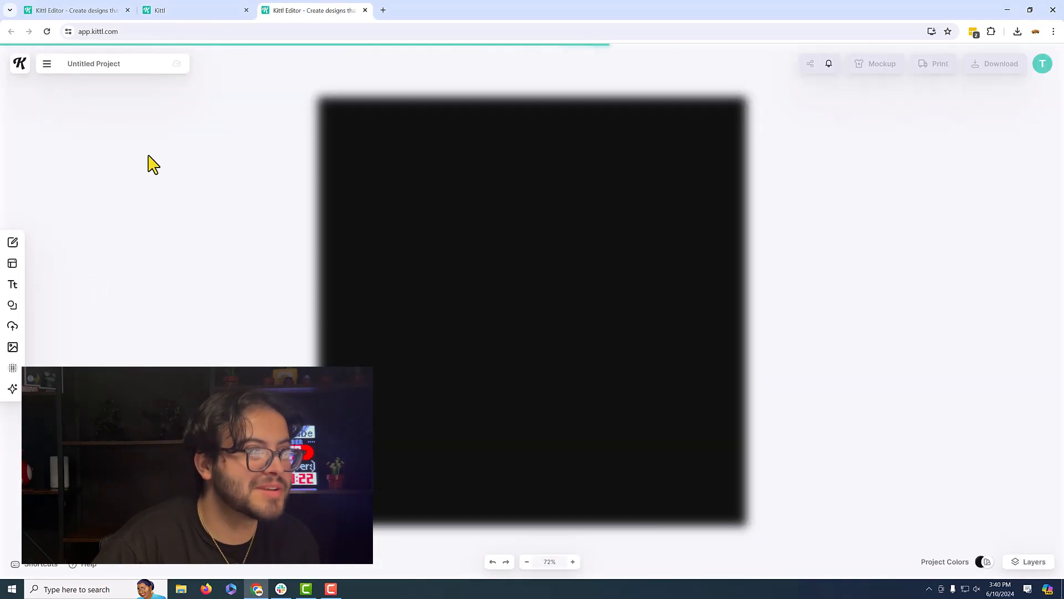
left_click(426, 183)
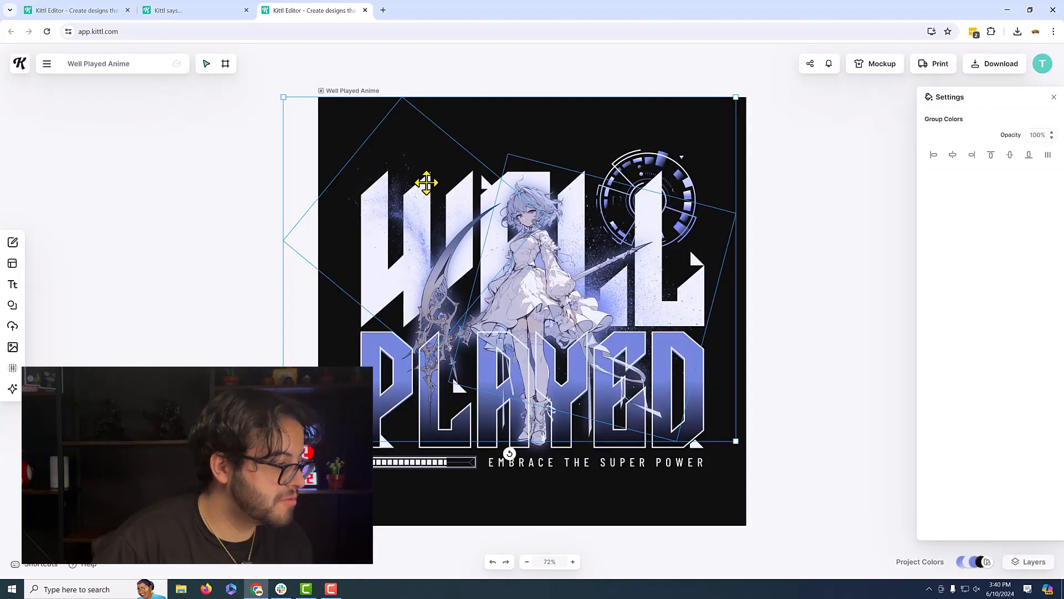
left_click(874, 269)
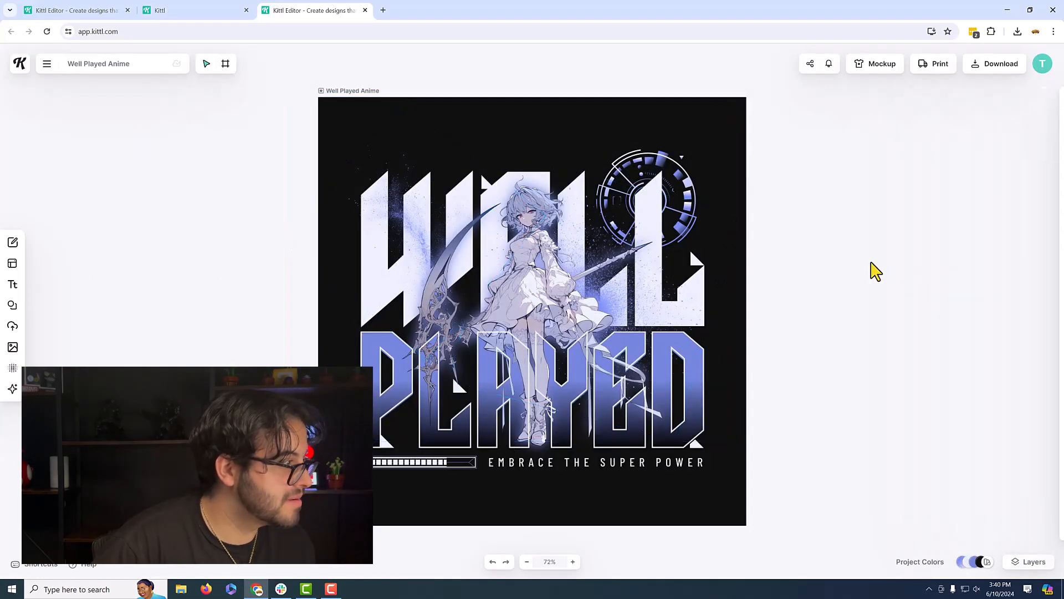
- Replace the upper headline text WELL with DTF
left_click(660, 186)
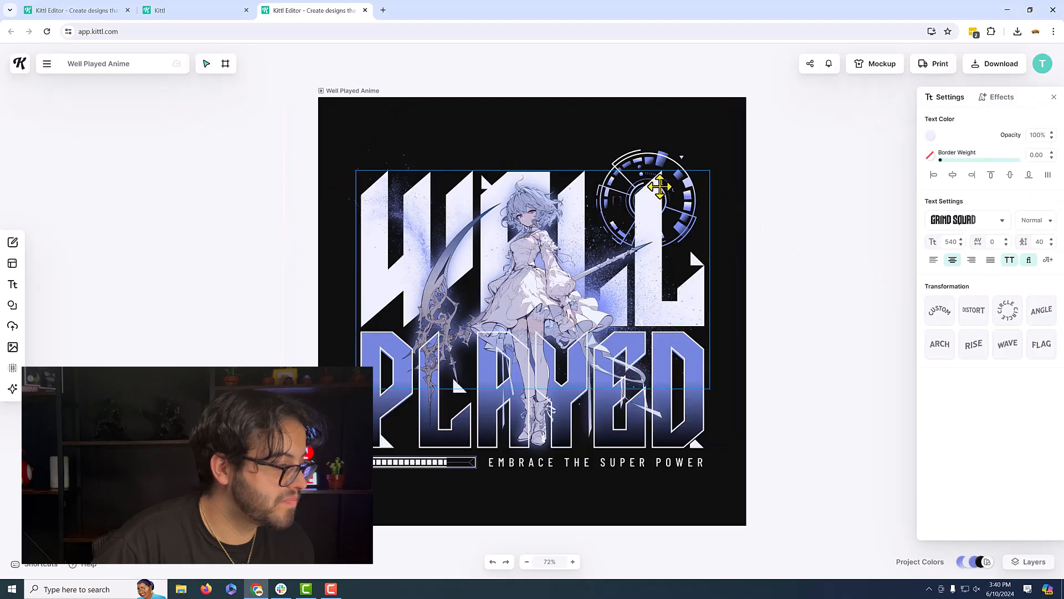
double_click(660, 186)
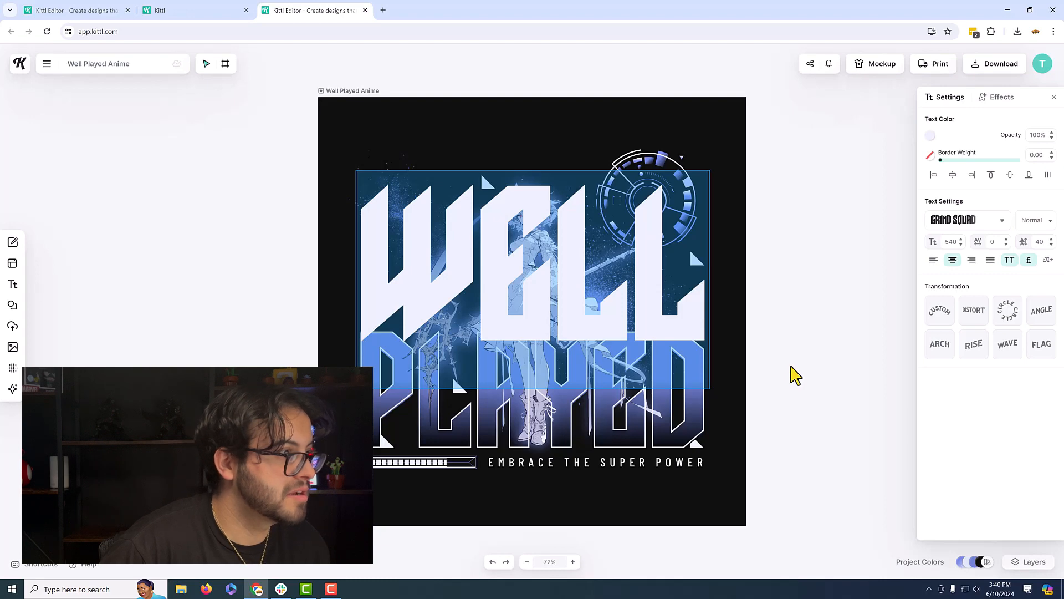
type("NT")
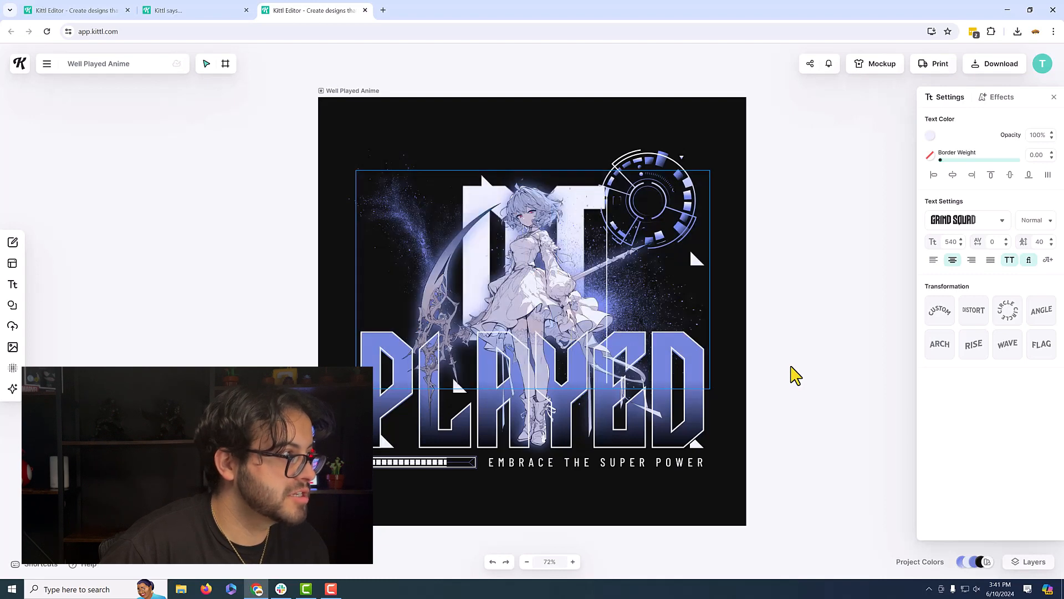
type("C")
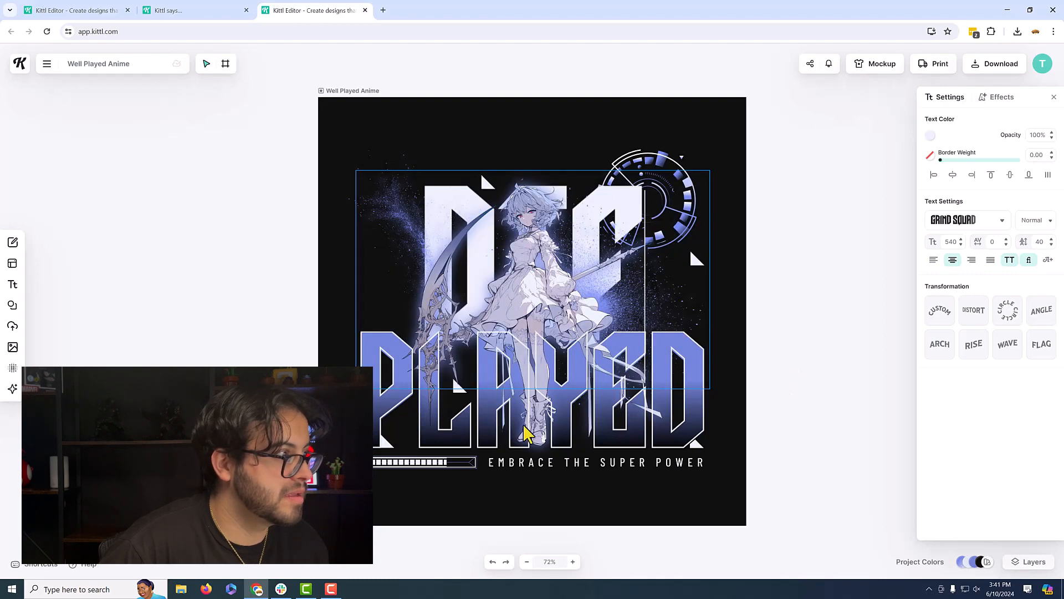
key("Escape")
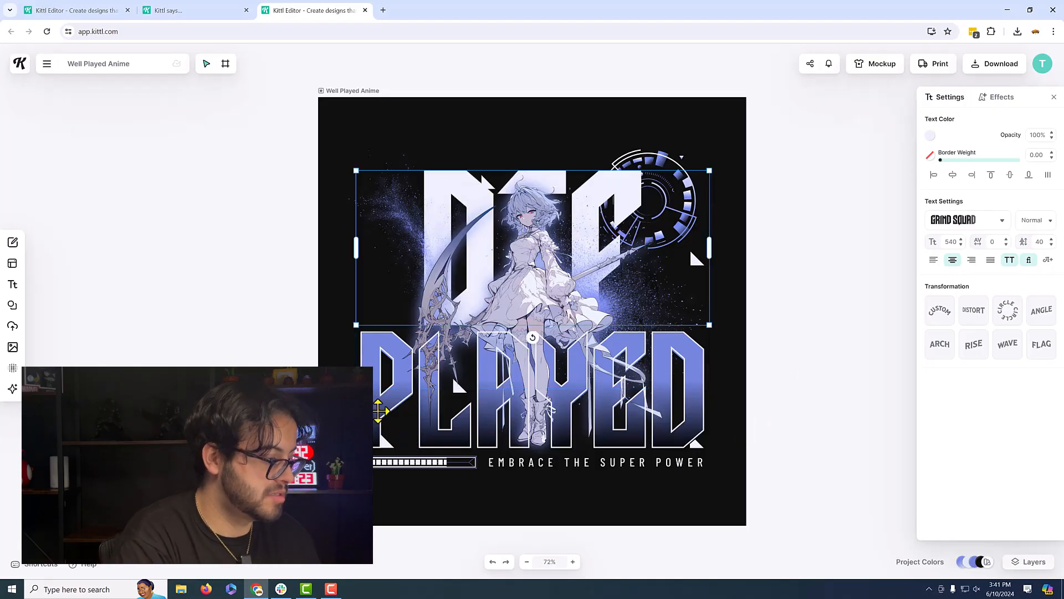
- Replace the gradient-filled PLAYED text with TRANSFERS and widen its text box past the artboard's edge
left_click(379, 411)
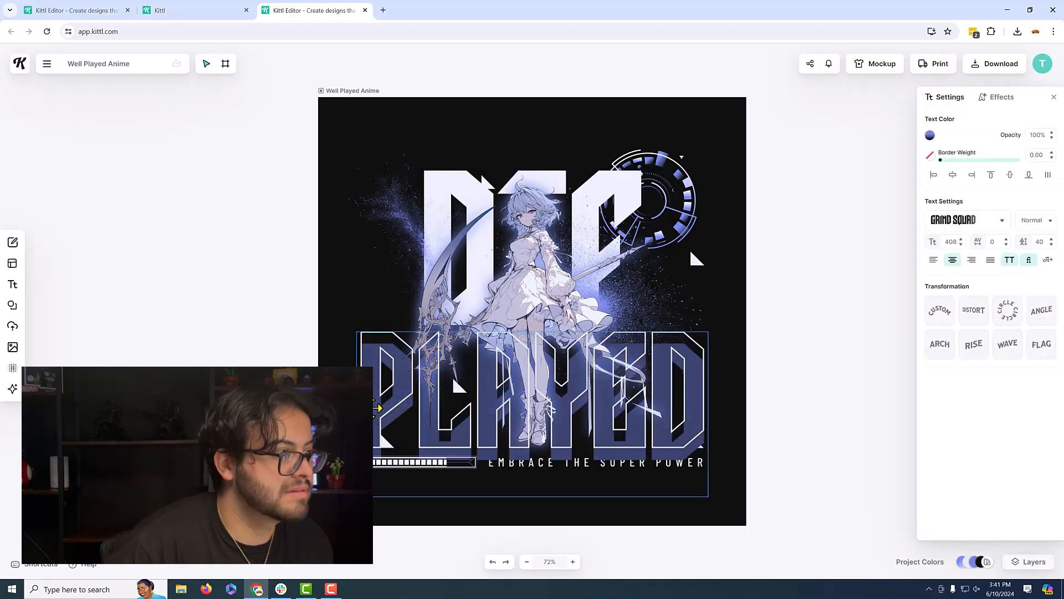
double_click(379, 411)
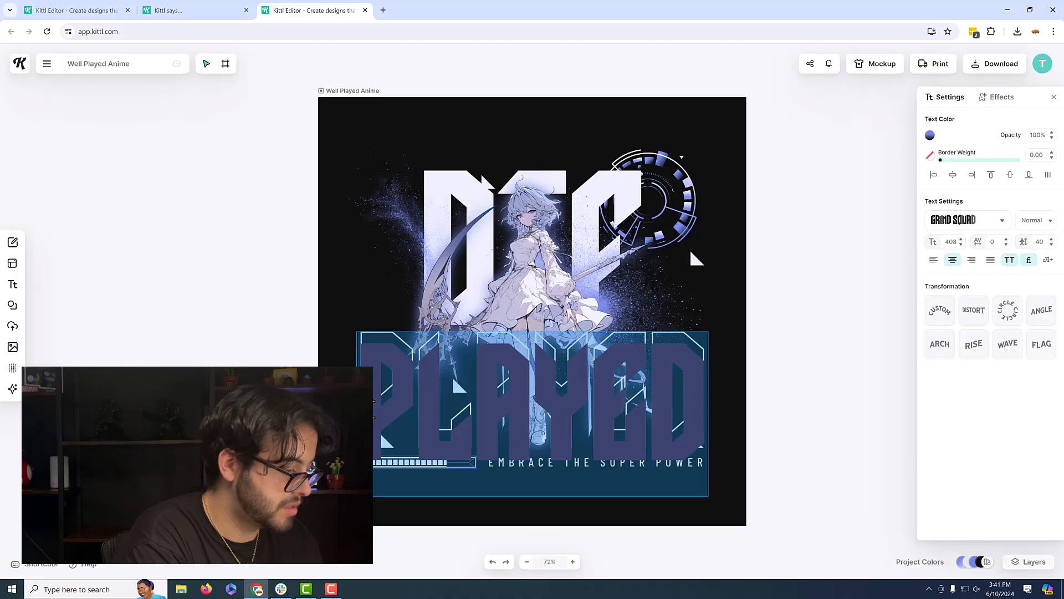
type("TEAMS")
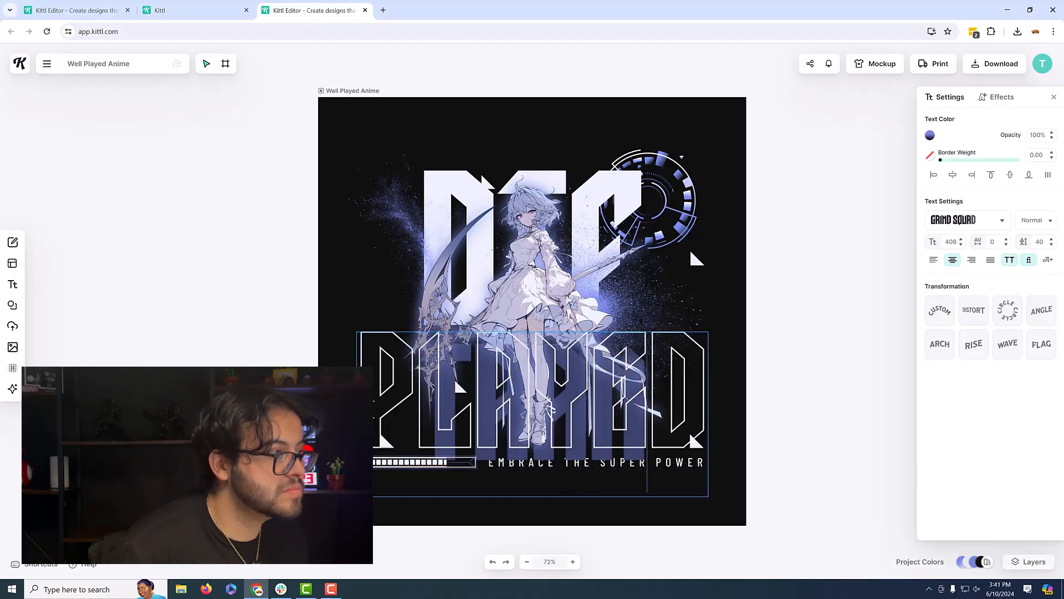
type("FER")
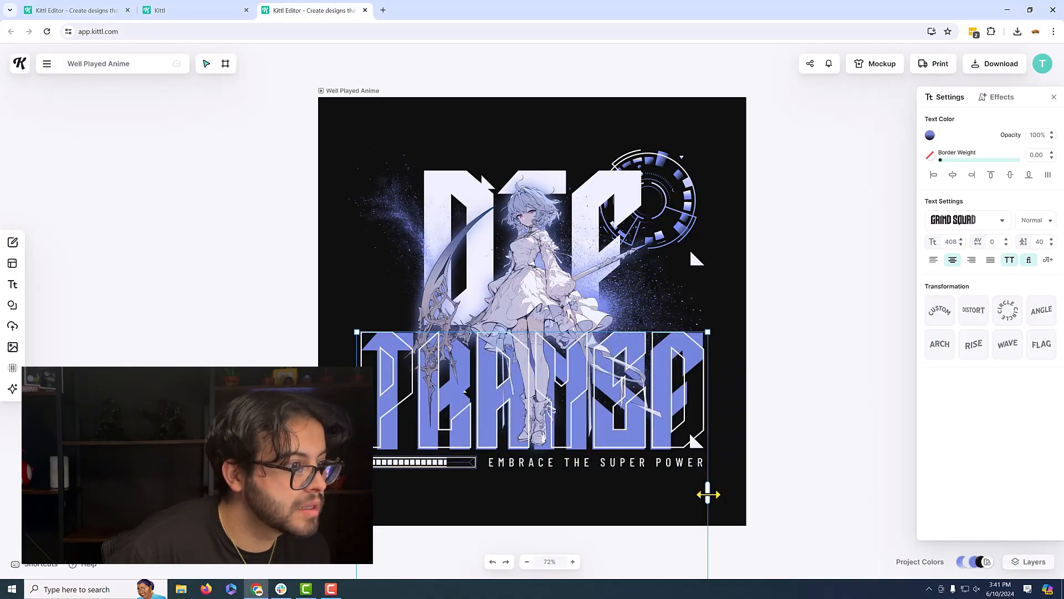
left_click_drag(707, 494, 807, 492)
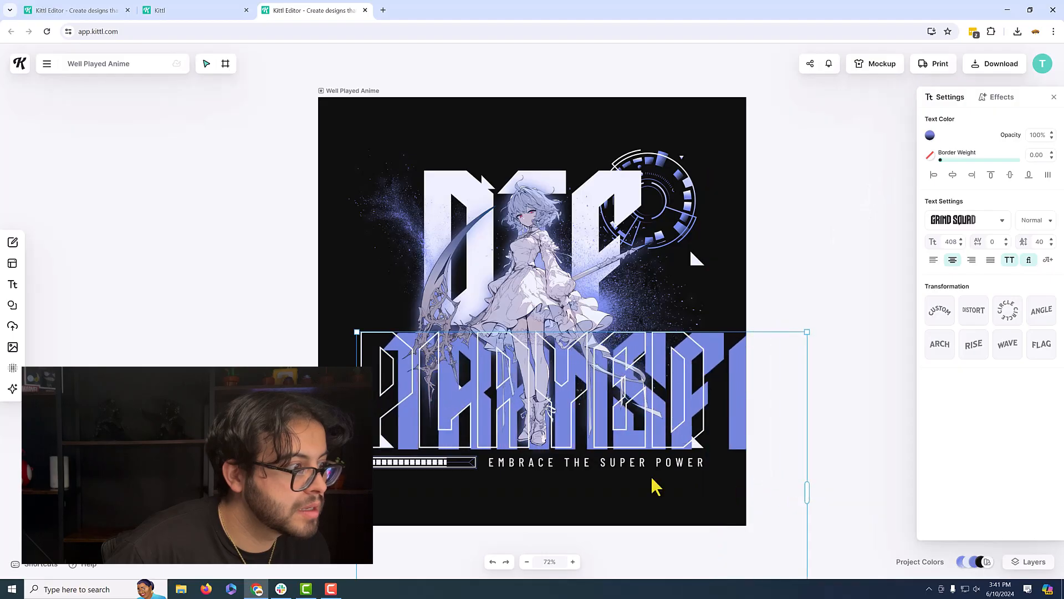
- Replace the outlined PLAYED text with TRANSFERS
double_click(383, 384)
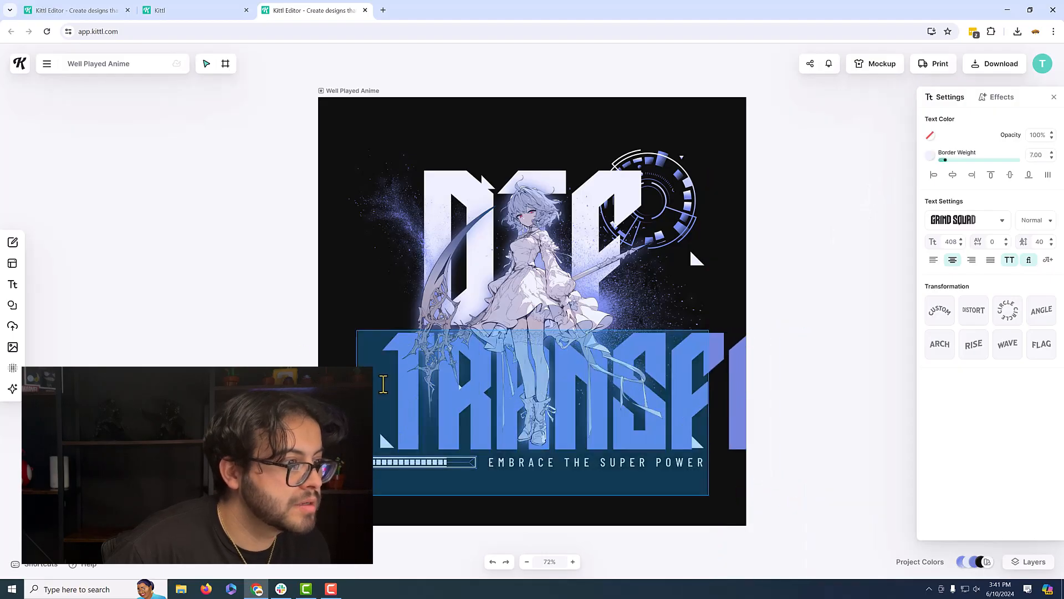
type("TRA")
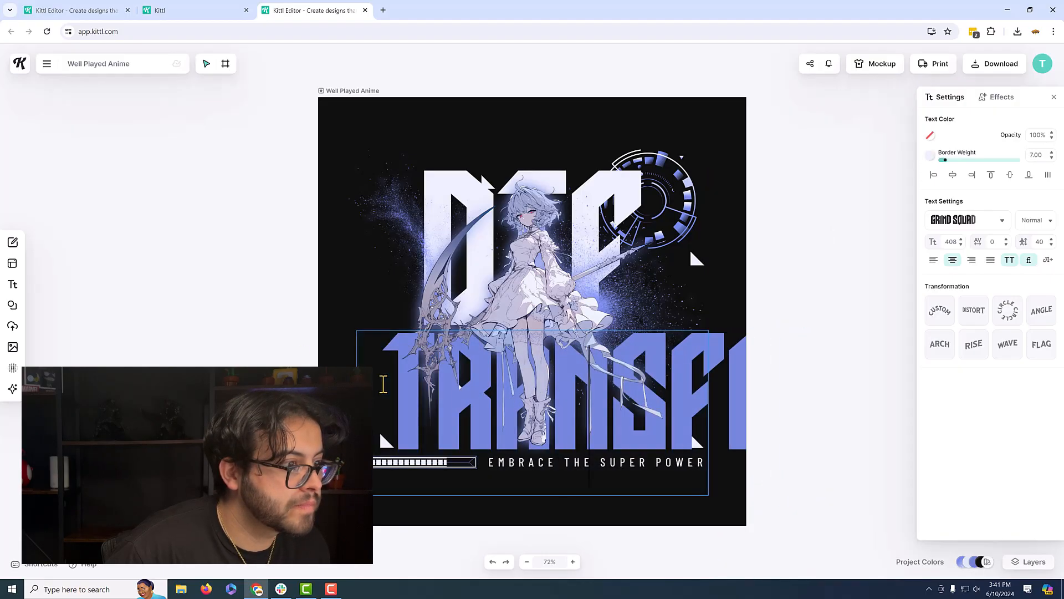
type("NSF")
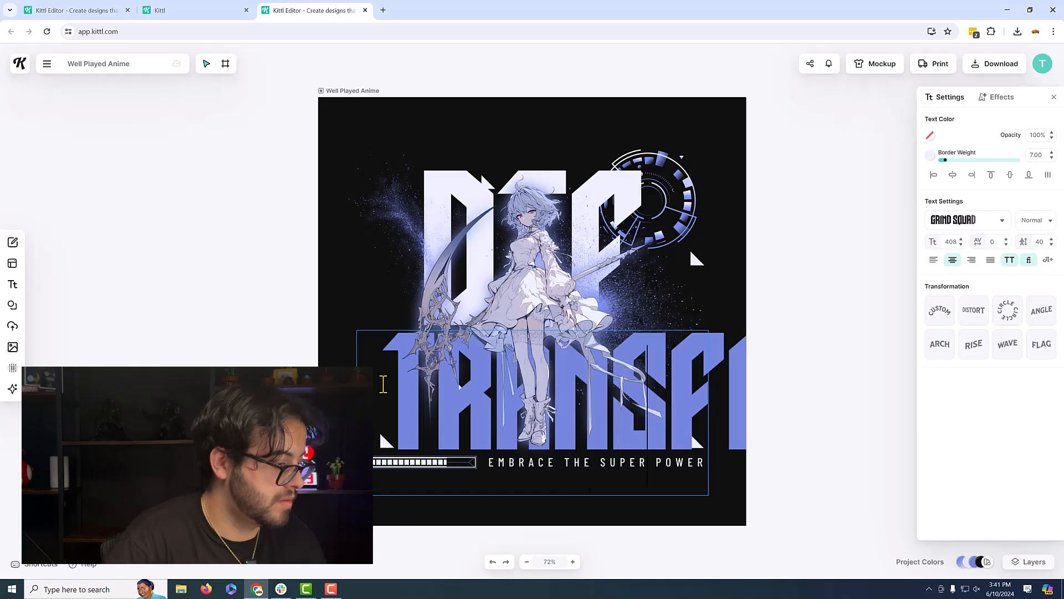
type("ORM")
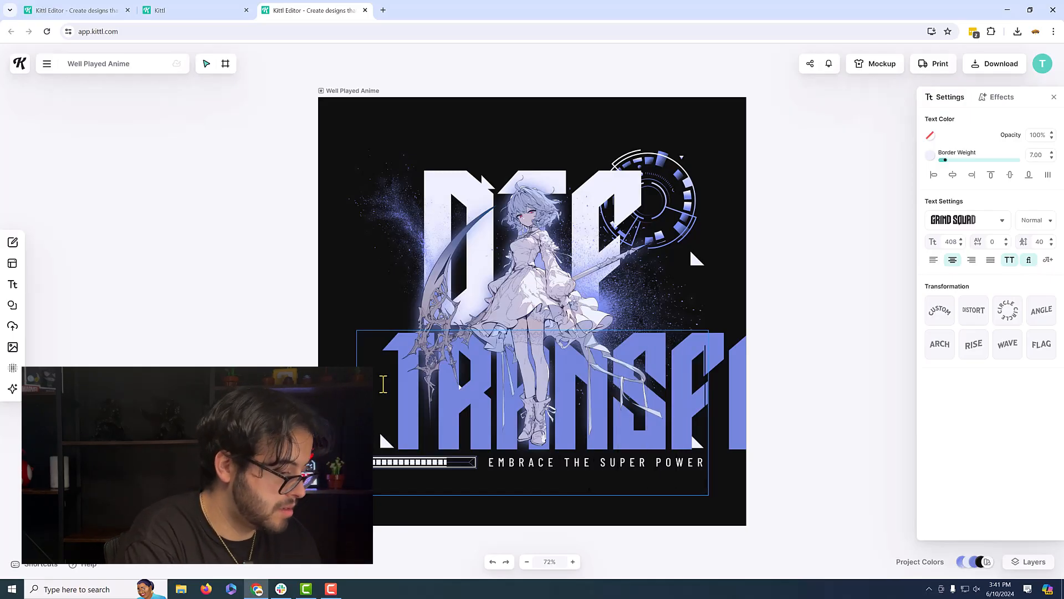
left_click(833, 266)
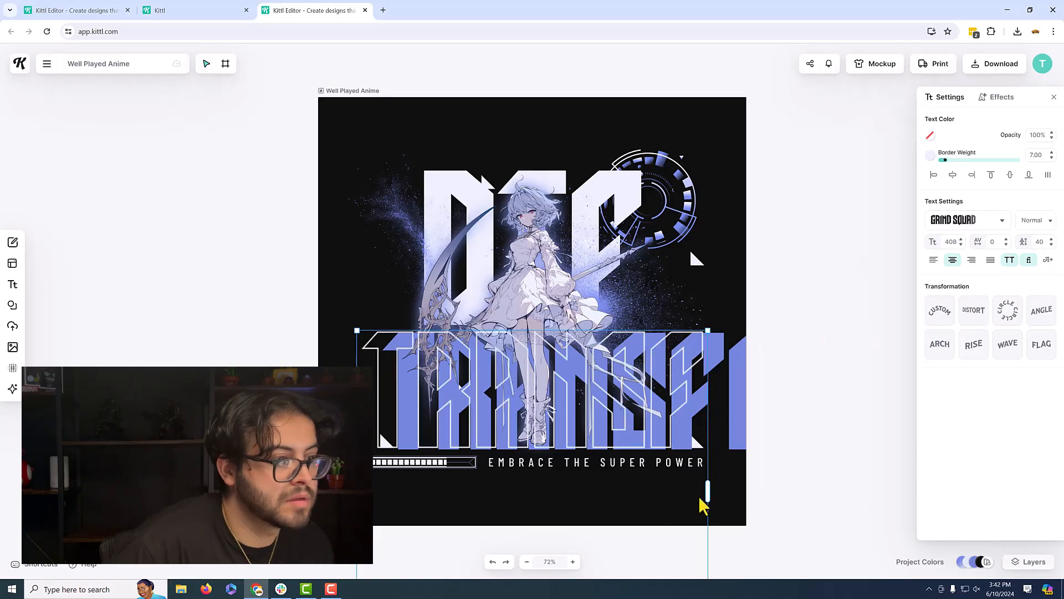
- Scale the gradient-filled TRANSFERS text down to size 319 and centre it horizontally on the artboard
left_click(742, 403)
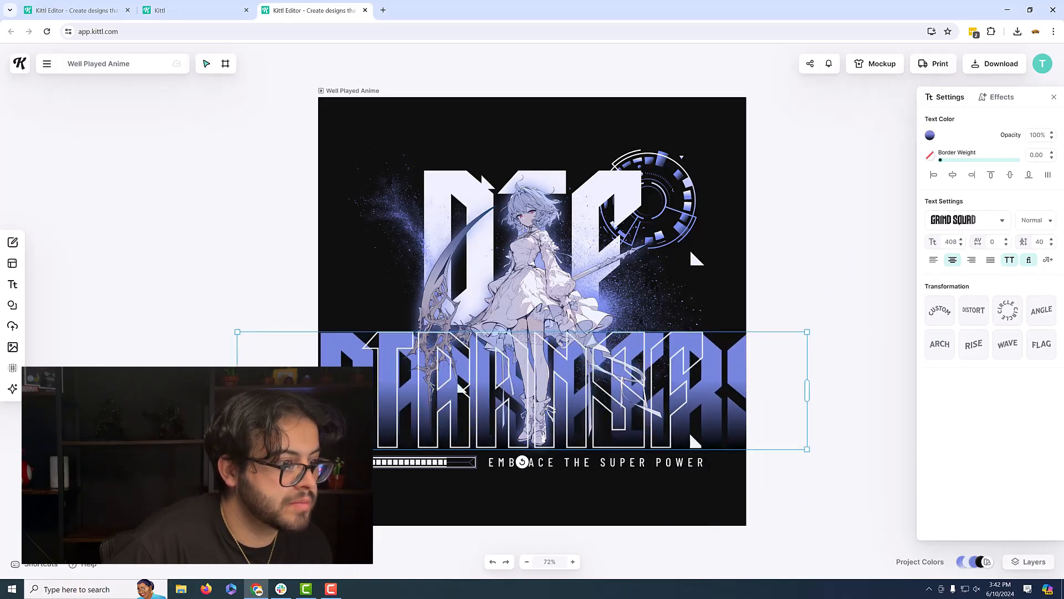
left_click_drag(218, 332, 345, 357)
left_click_drag(736, 403, 689, 404)
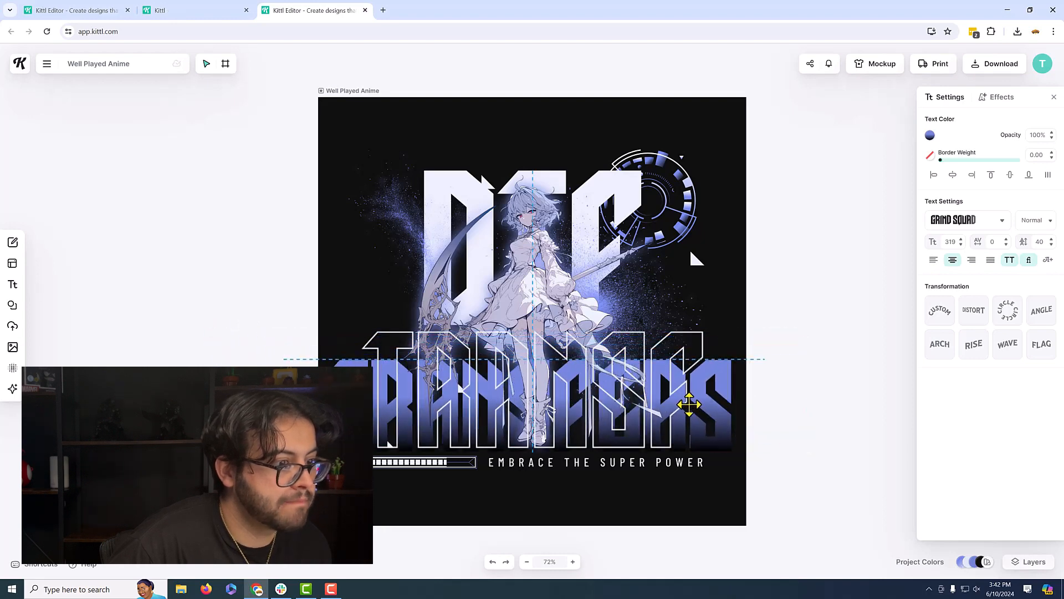
- Widen the outlined TRANSFERS text box to fit one line, scale it down and align it over the gradient-filled text
left_click(700, 356)
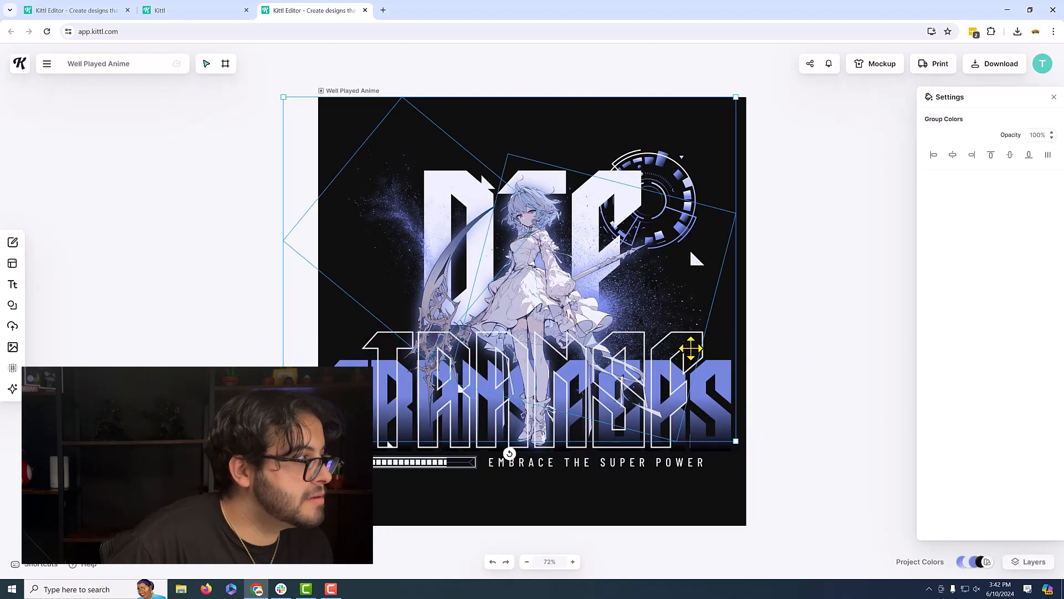
double_click(700, 357)
left_click_drag(709, 389, 909, 470)
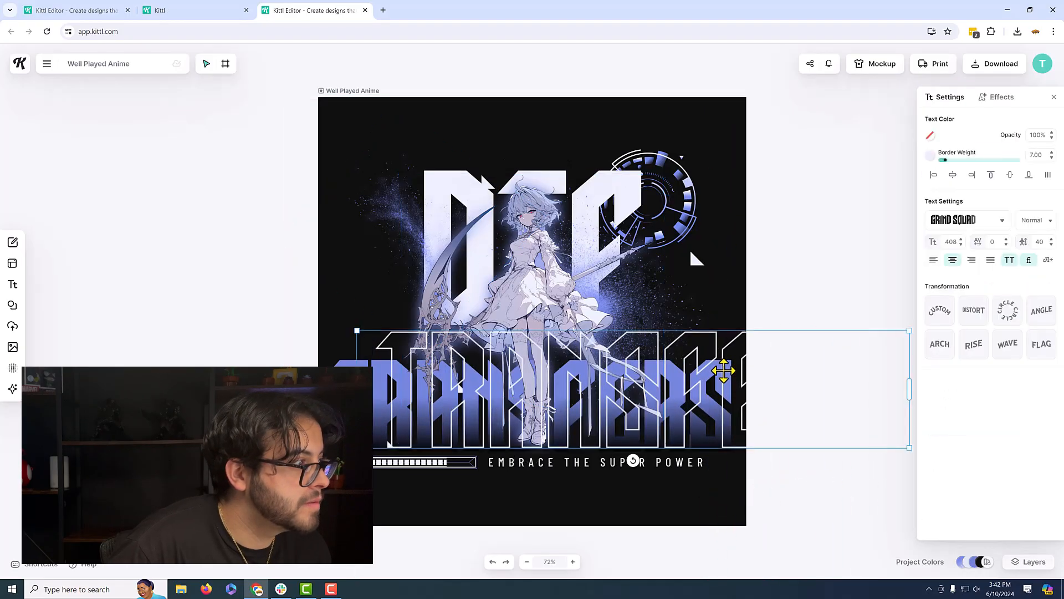
left_click_drag(355, 329, 484, 357)
left_click_drag(733, 391, 568, 394)
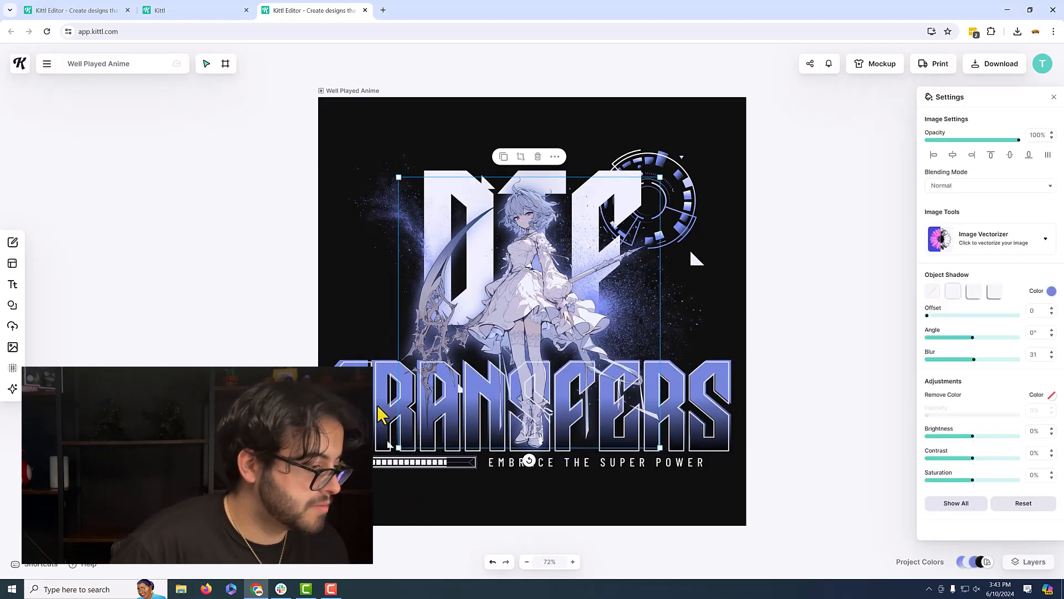
- Undo the shift of the anime character image and select the gradient-filled TRANSFERS text
key("ctrl+z")
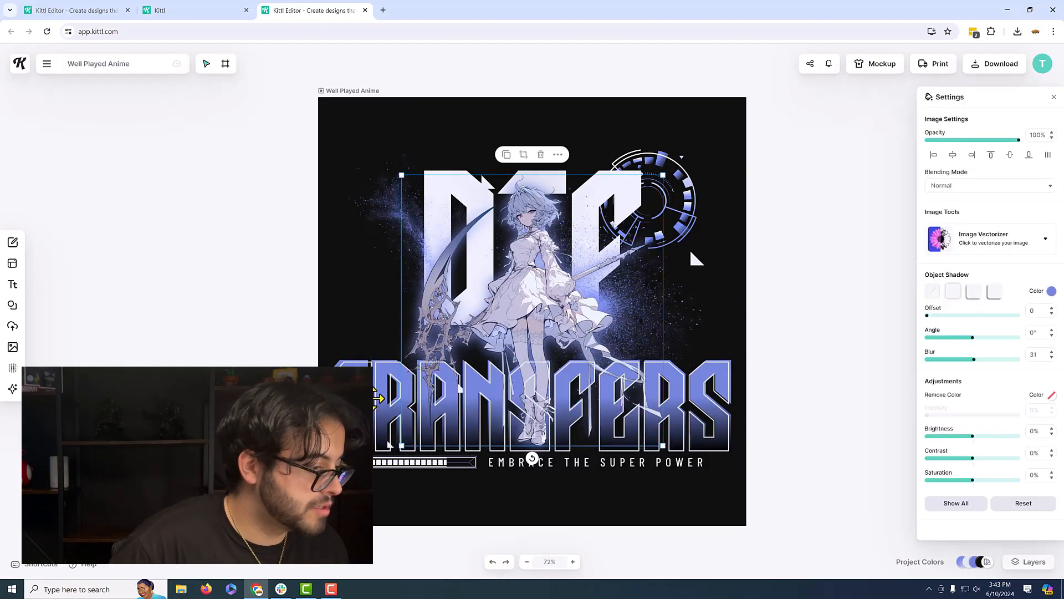
left_click(377, 398)
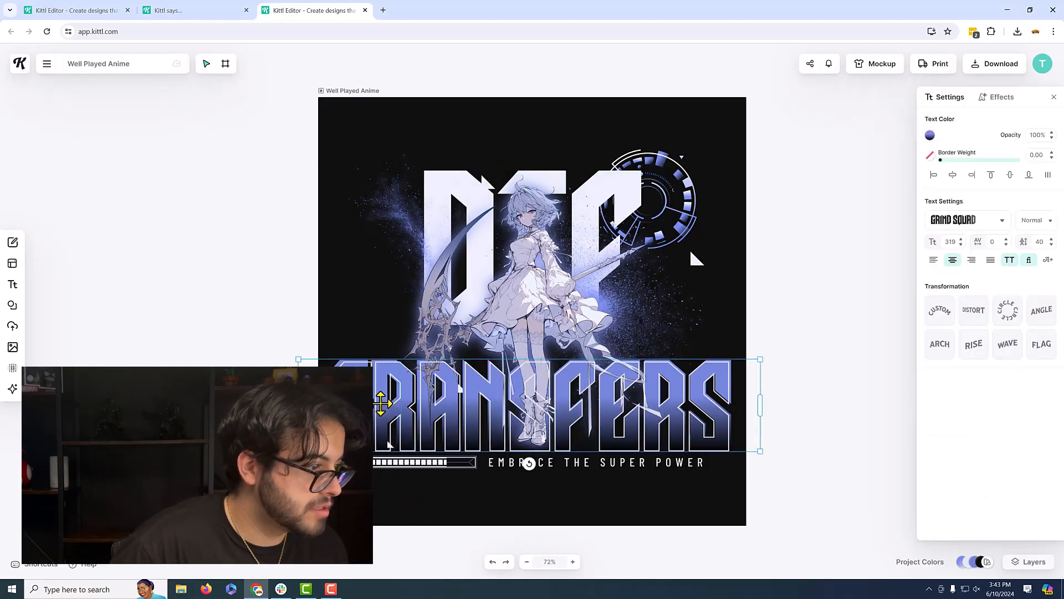
- Replace the tagline EMBRACE THE SUPER POWER with DTF IS THE FUTURE
left_click(579, 463)
double_click(579, 463)
triple_click(501, 467)
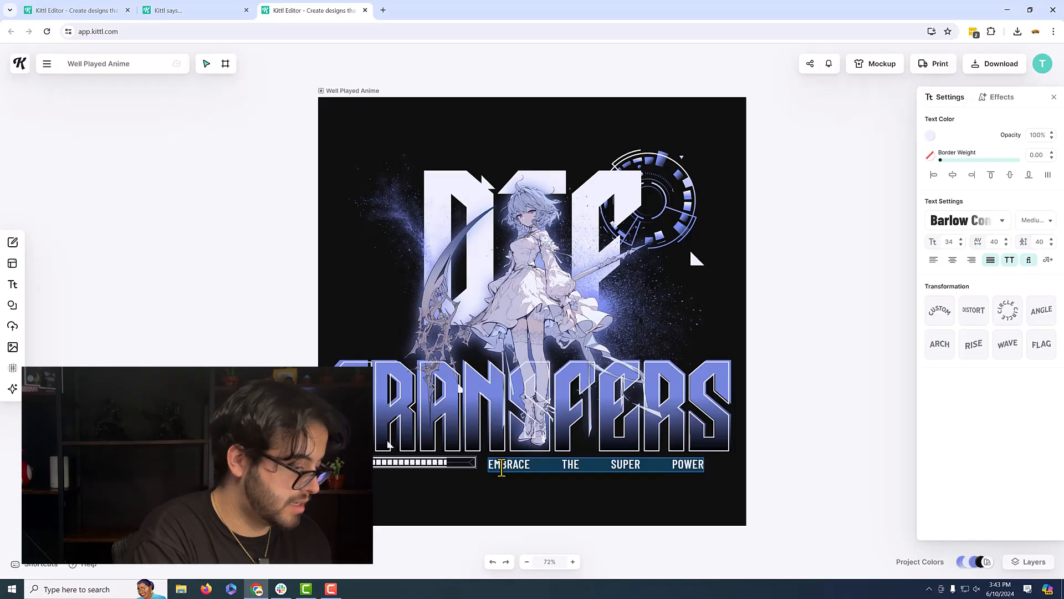
type("D")
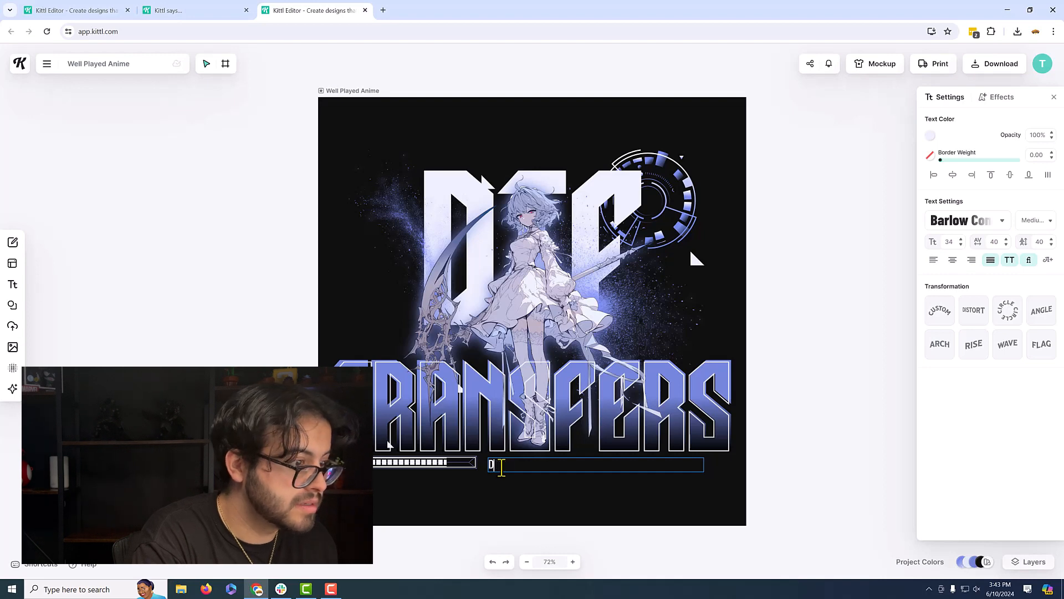
type("T")
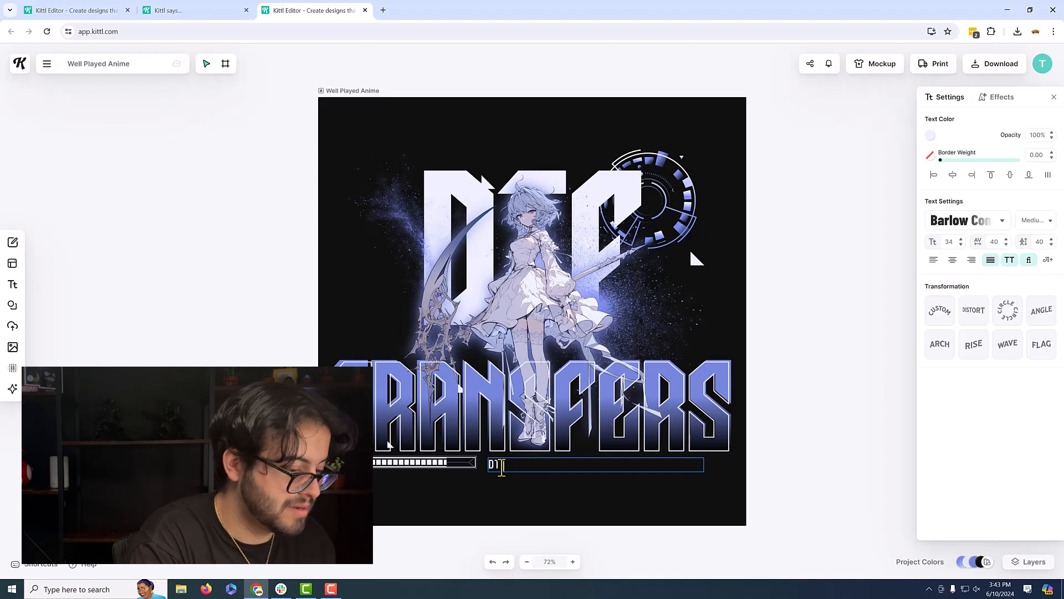
type("F ")
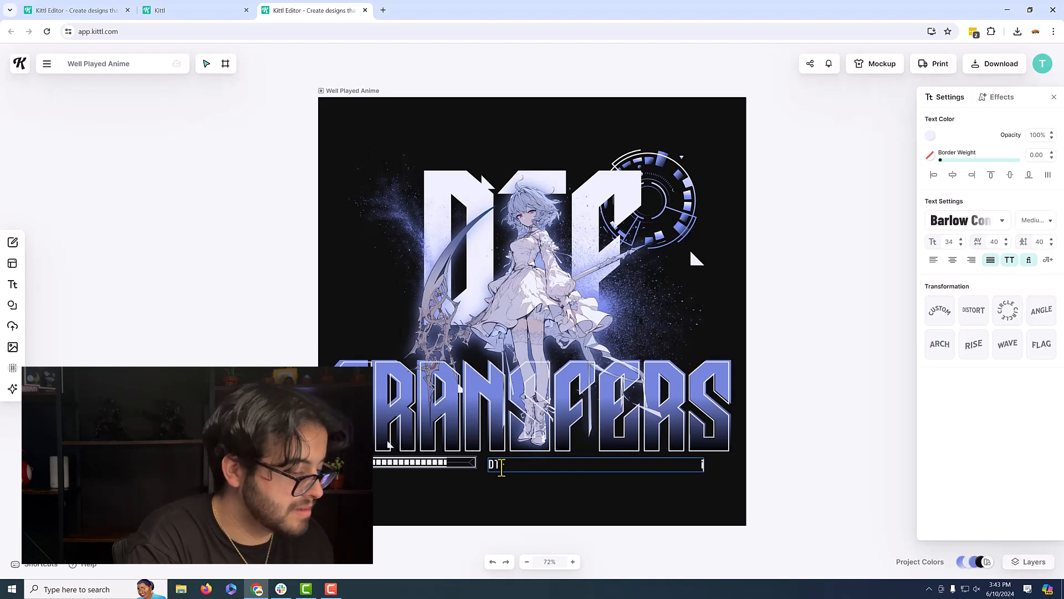
type("IS T")
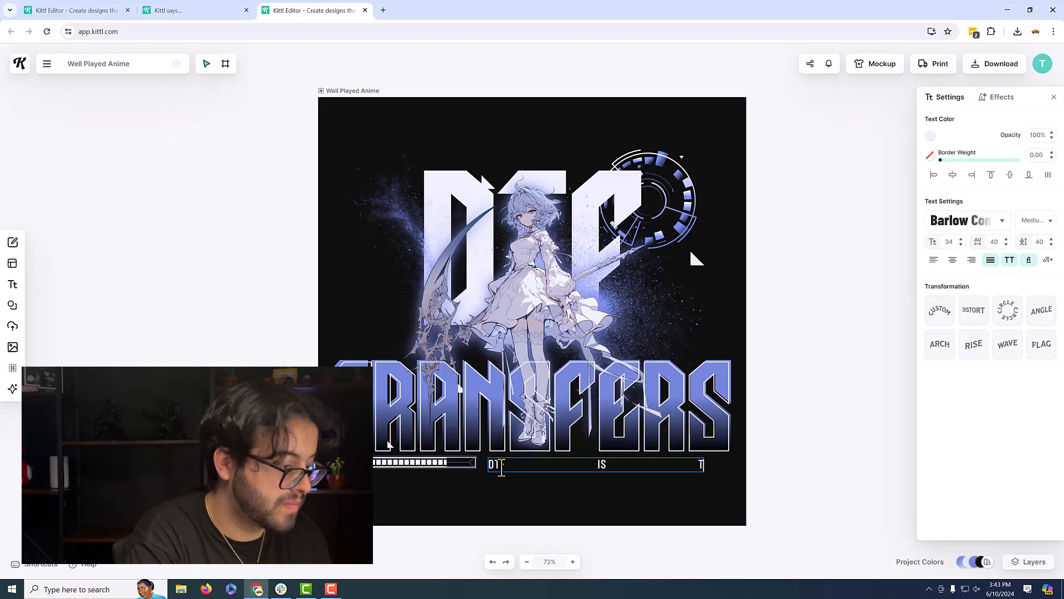
type("HE FUTURE")
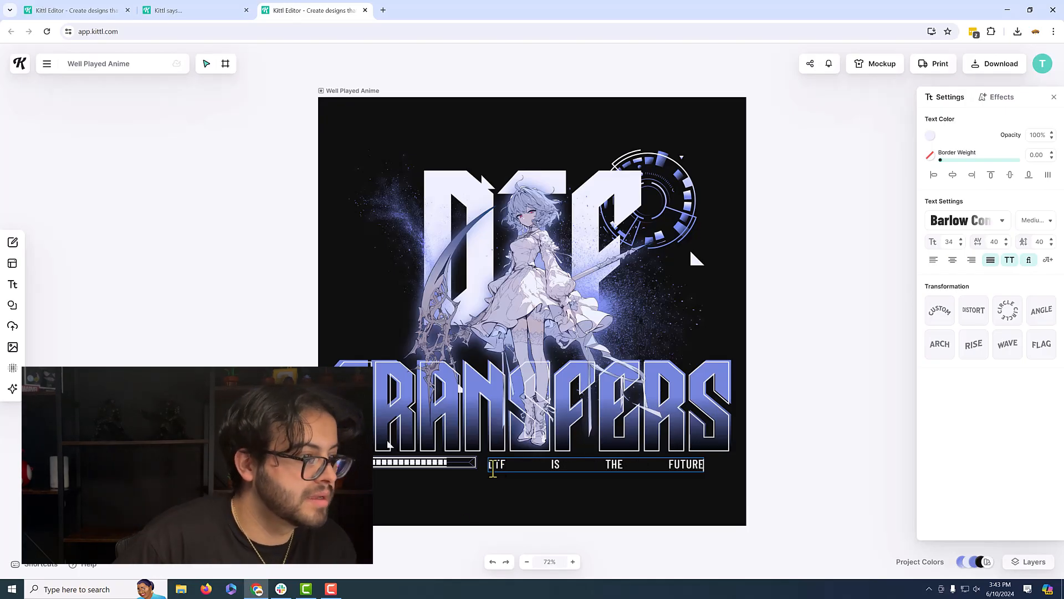
key("Escape")
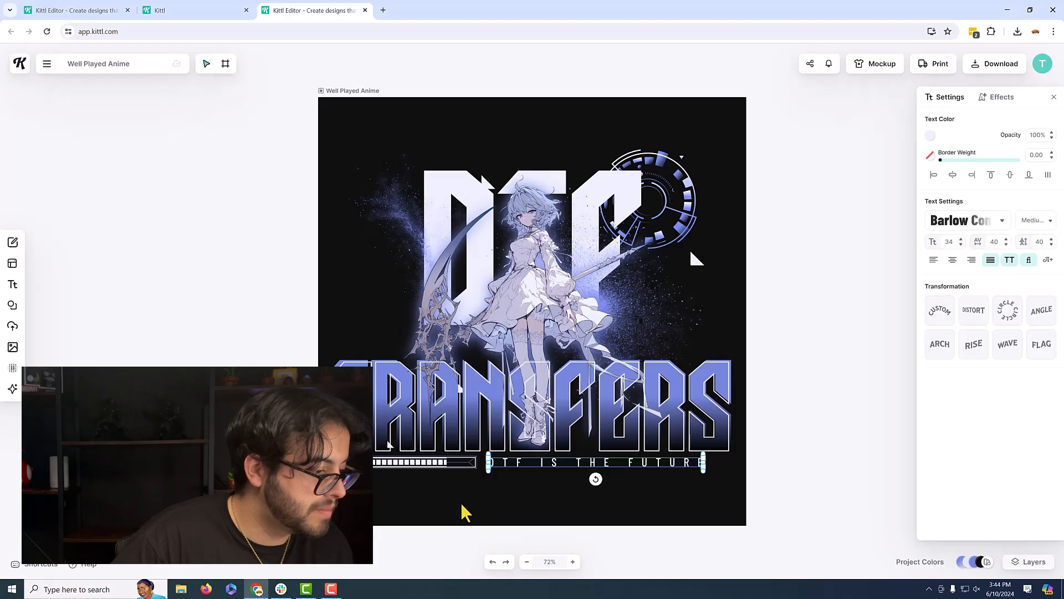
- Open the download options for the artboard and set the export unit to inches
left_click(995, 67)
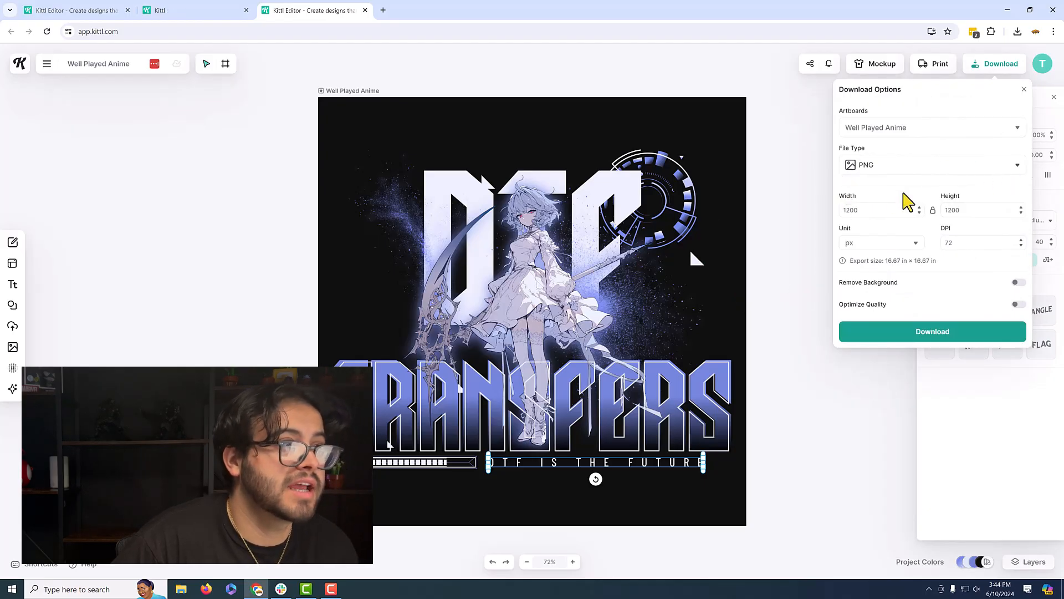
left_click(916, 256)
left_click(871, 280)
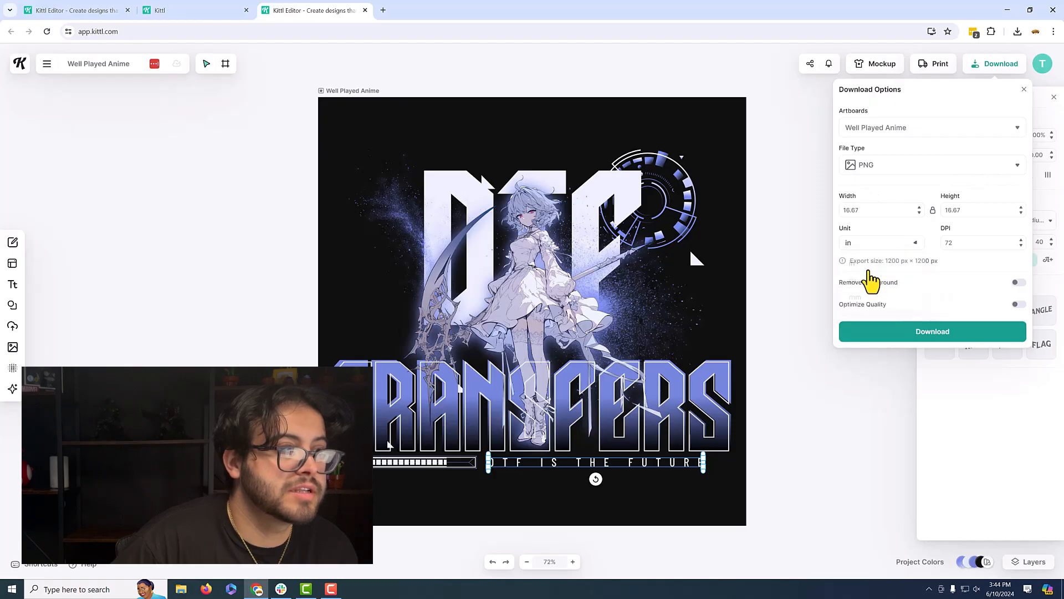
- Set the PNG export width to 12 inches with the height locked in proportion, and the resolution to 300 DPI
double_click(853, 211)
type("12")
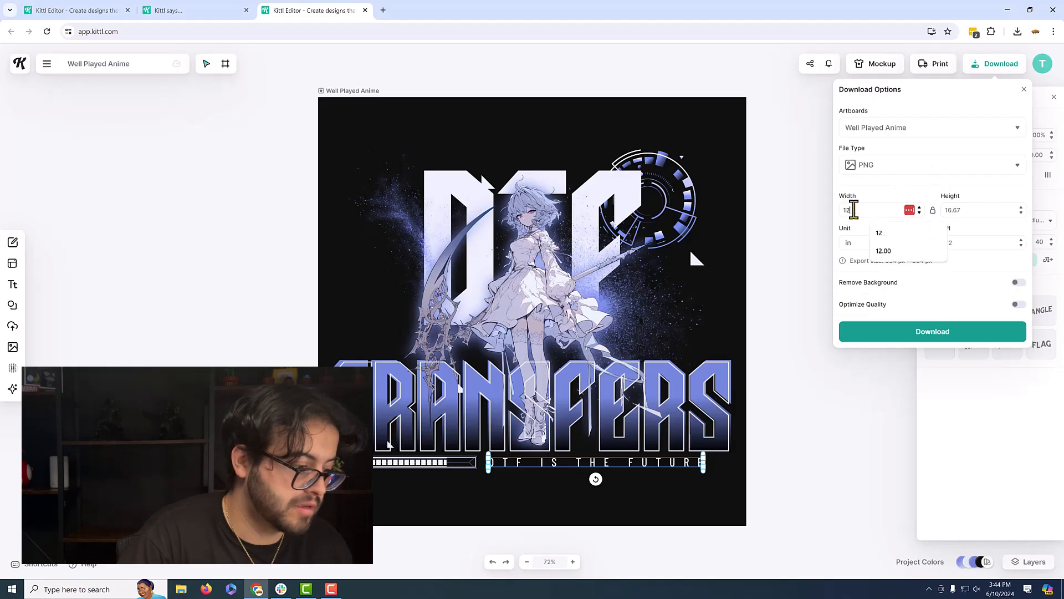
left_click(882, 248)
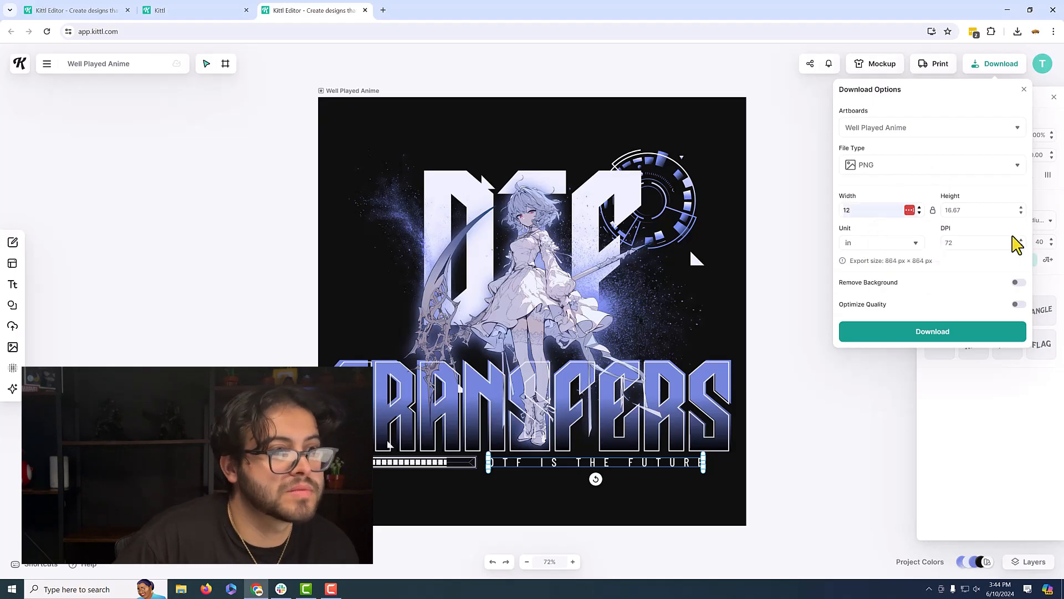
double_click(967, 211)
left_click(924, 226)
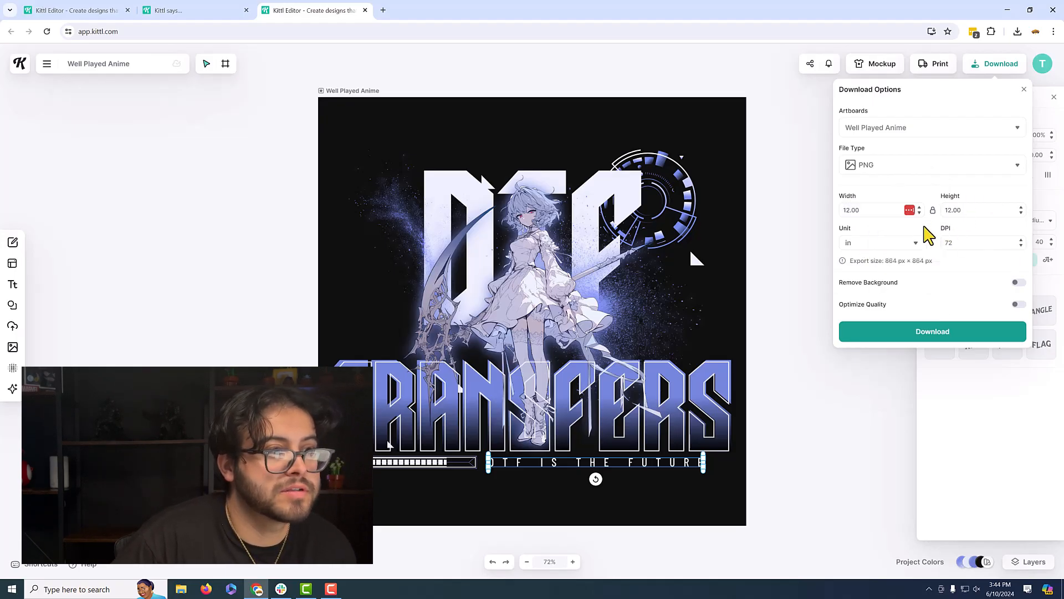
type("300")
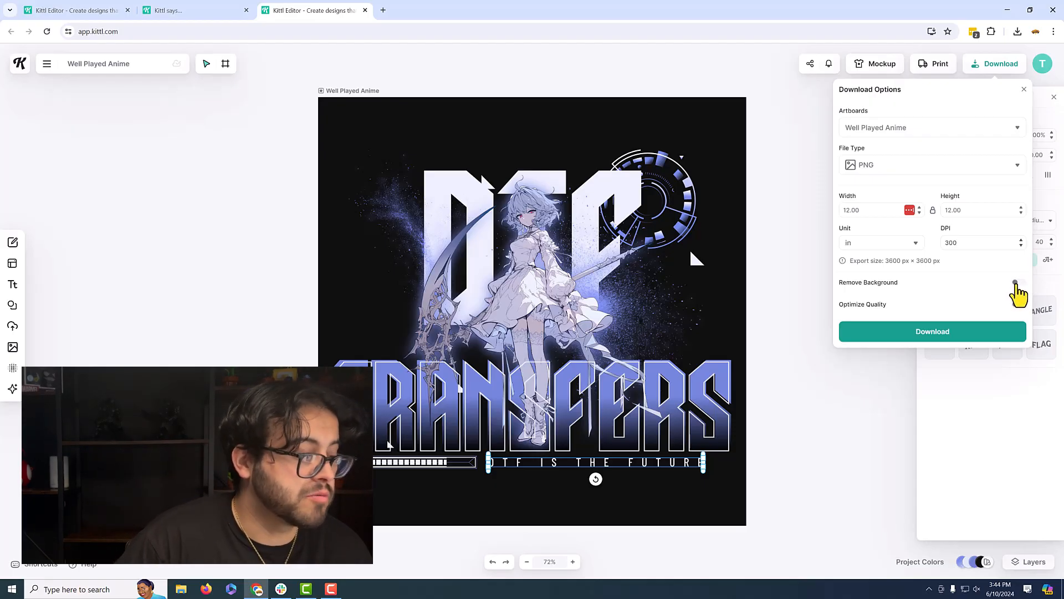
- Turn on Remove Background and Optimize Quality for the export and download the Well Played Anime PNG
left_click(1016, 283)
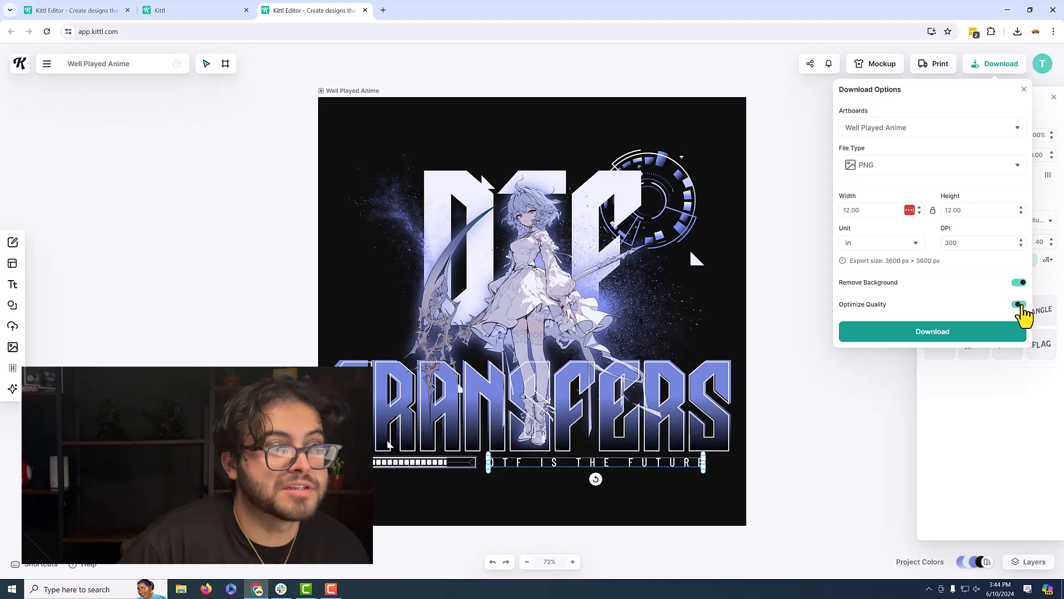
left_click(1018, 304)
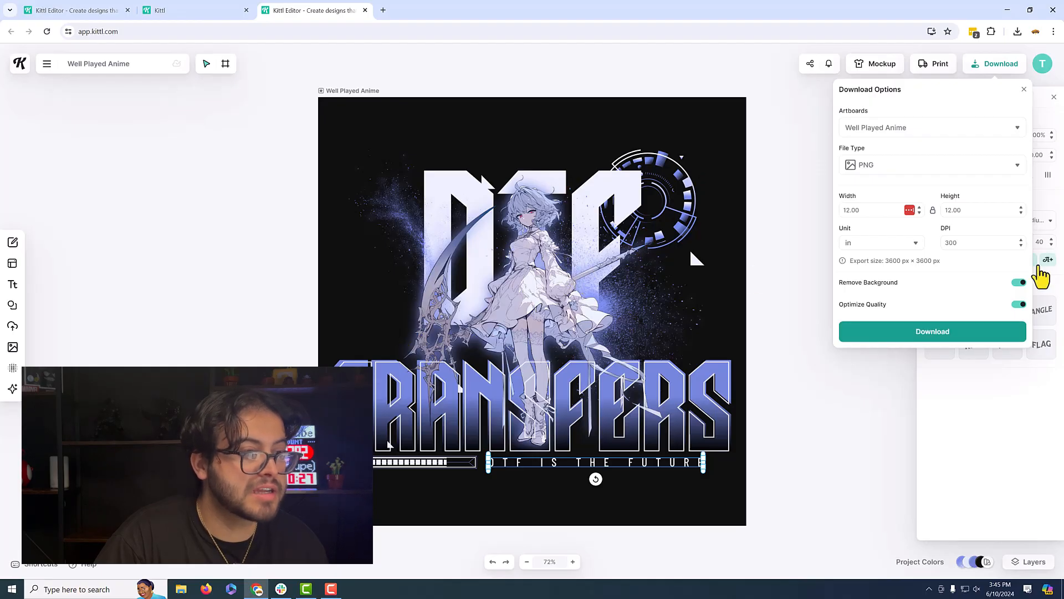
left_click(924, 328)
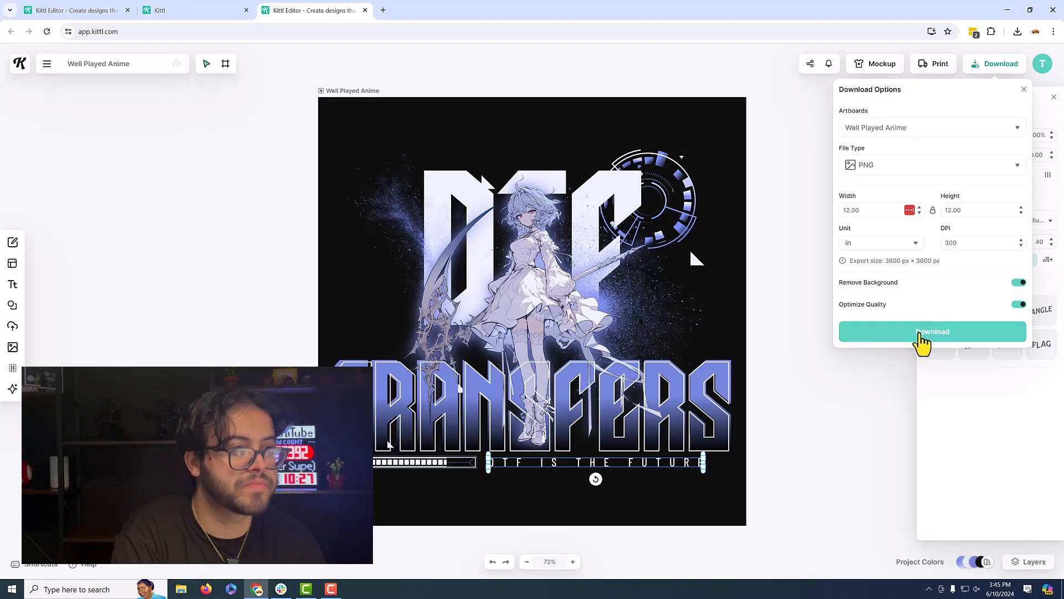
left_click(942, 334)
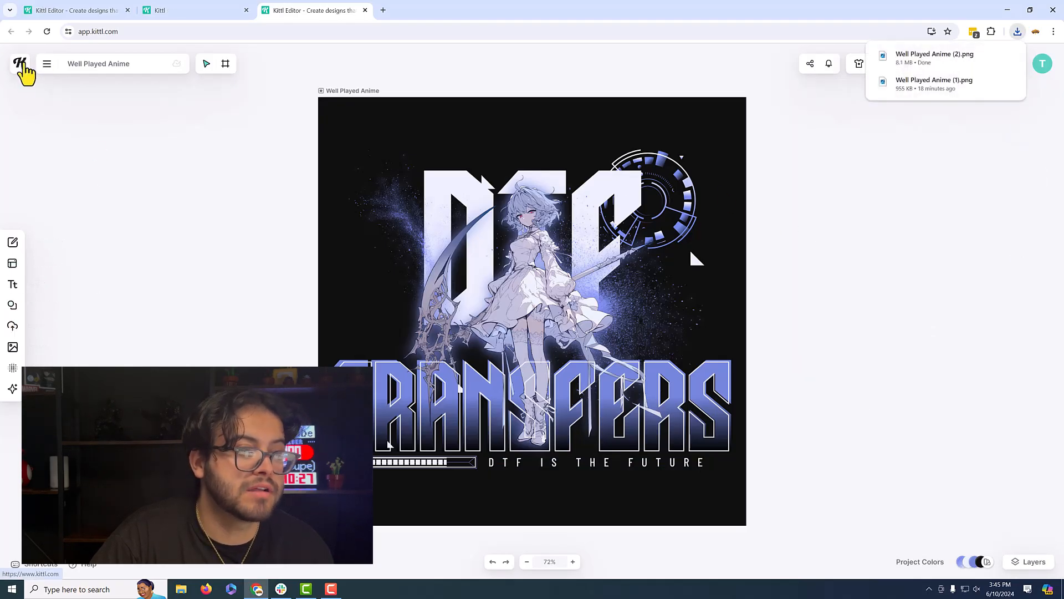
- Go to the My Projects dashboard and open the Japanese Anime - School Girl Manga project
left_click(22, 67)
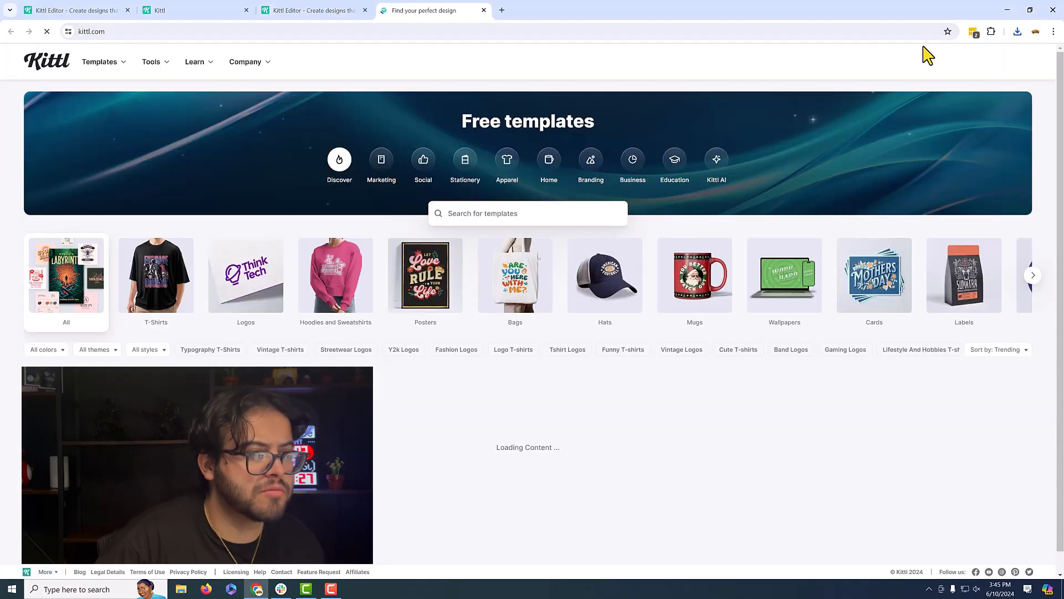
left_click(884, 69)
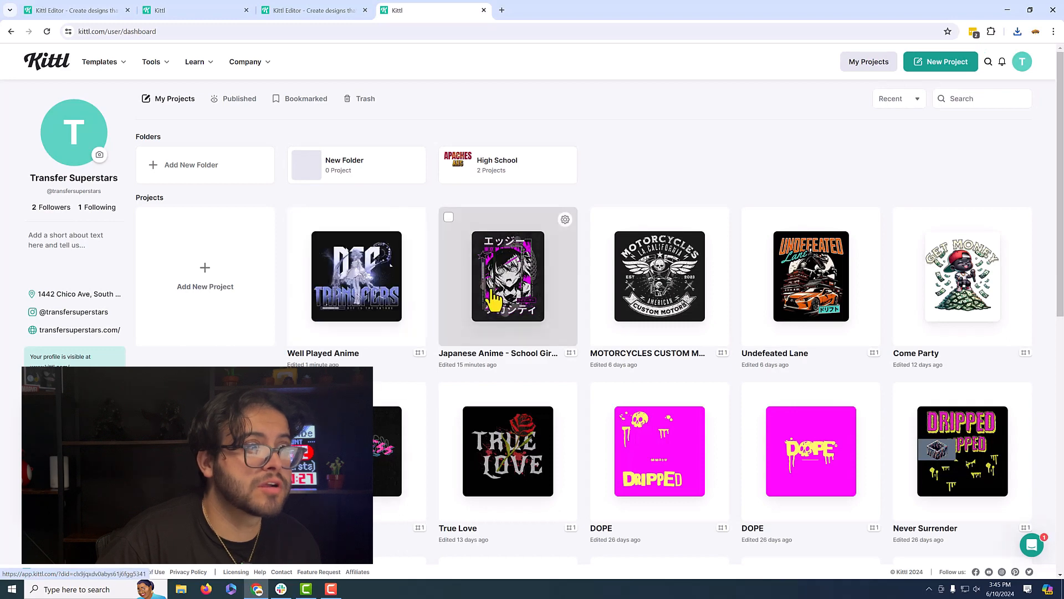
left_click(493, 300)
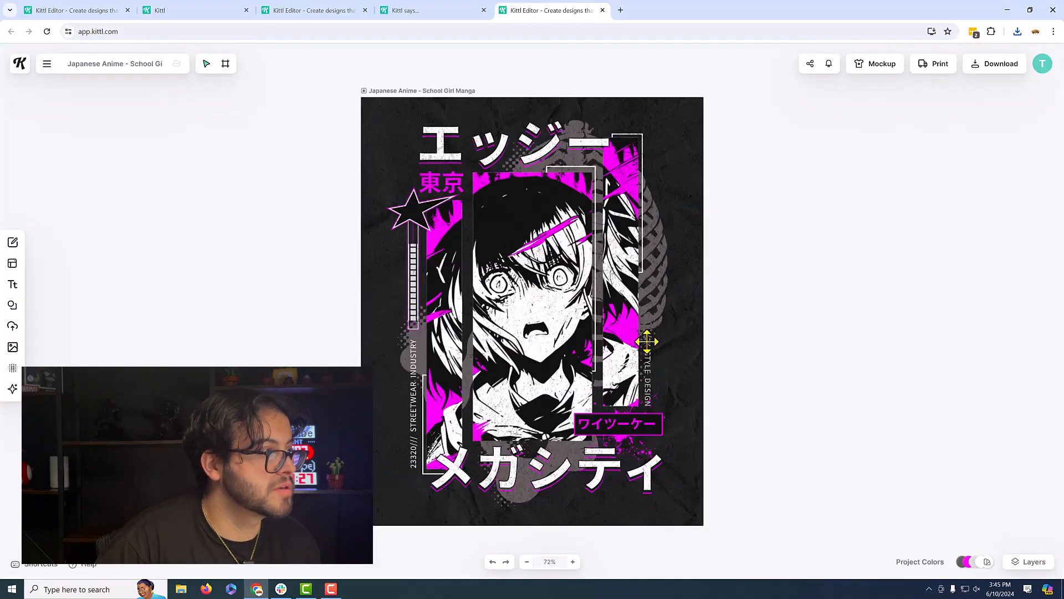
- Replace the vertical text 23320/// STREETWEAR INDUSTRY beside the anime girl with ANIME STREETWEAR
left_click(647, 342)
left_click(412, 395)
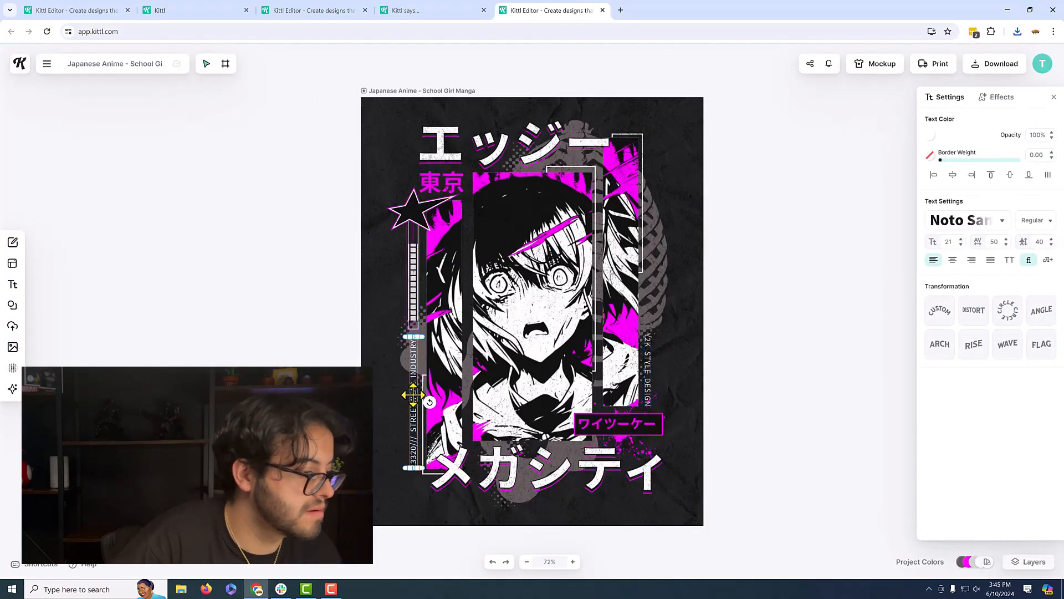
double_click(414, 423)
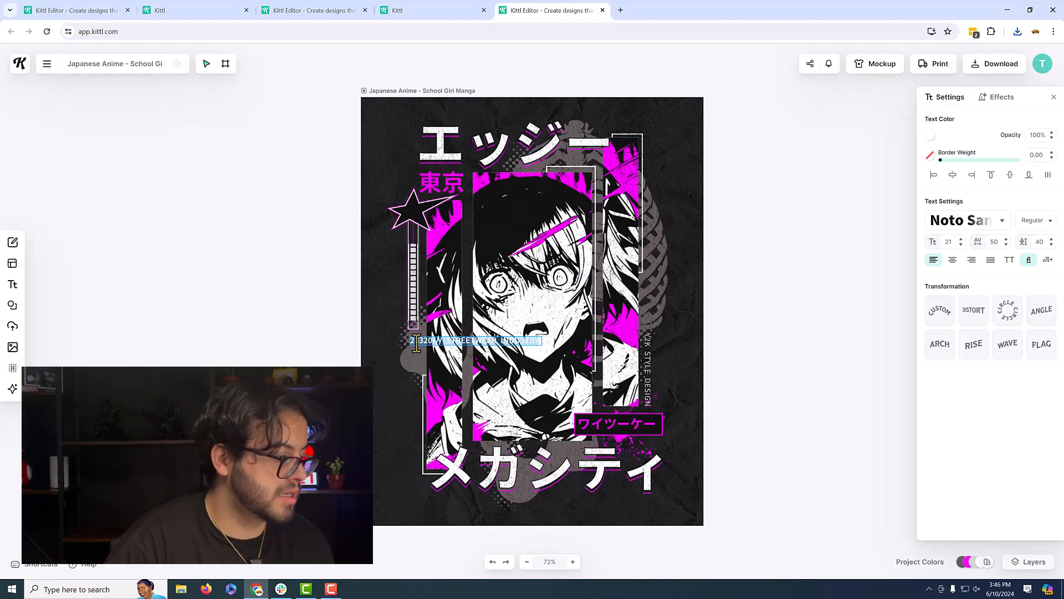
type("ANIME STREETWE")
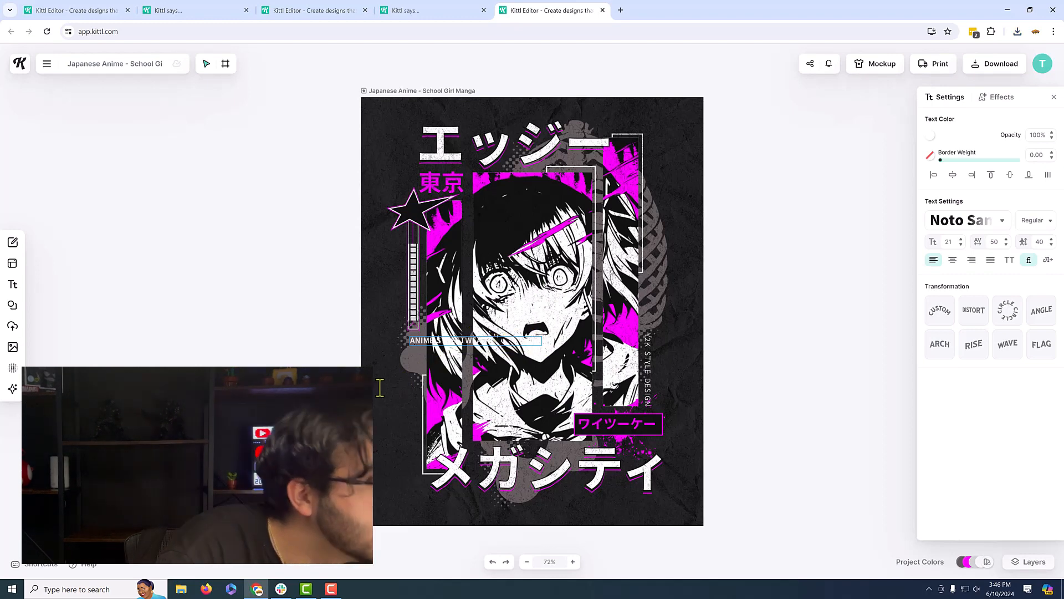
left_click(388, 416)
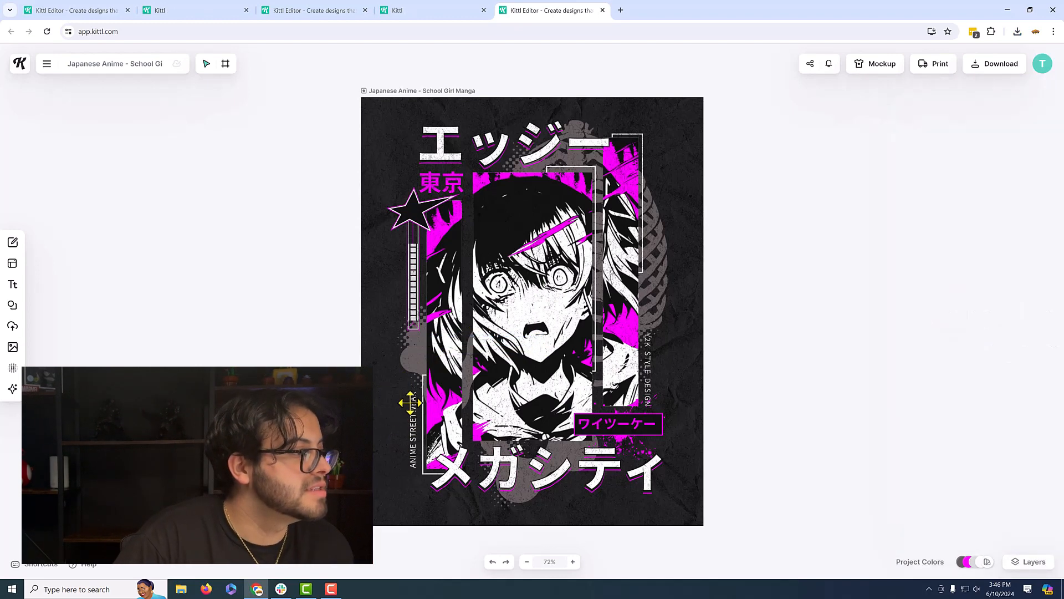
- Replace the vertical text Y2K STYLE DESIGN with KITTL DTF
double_click(648, 341)
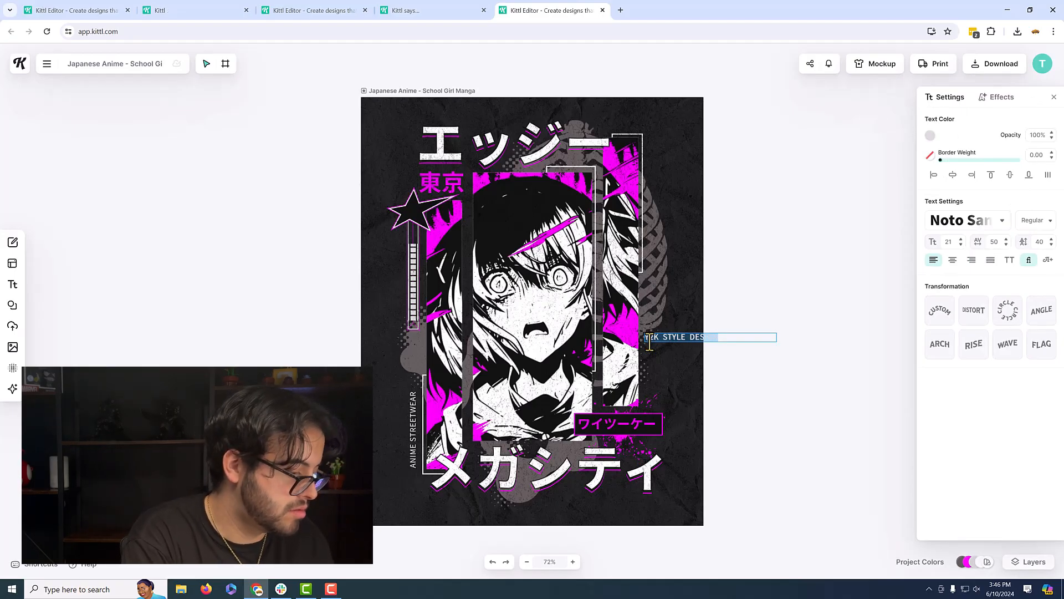
type("KITTY")
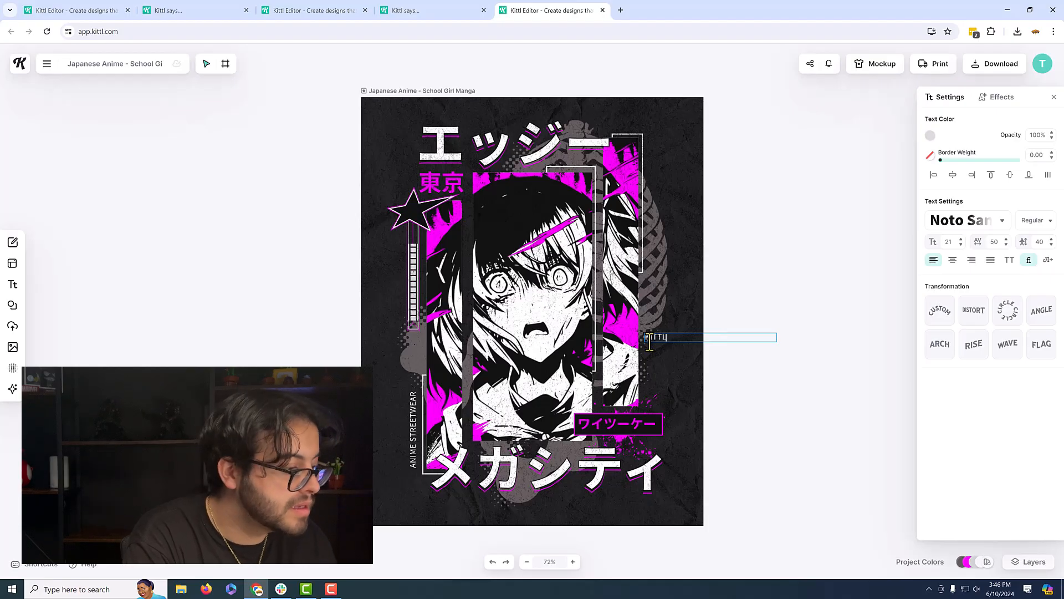
type(" DTA")
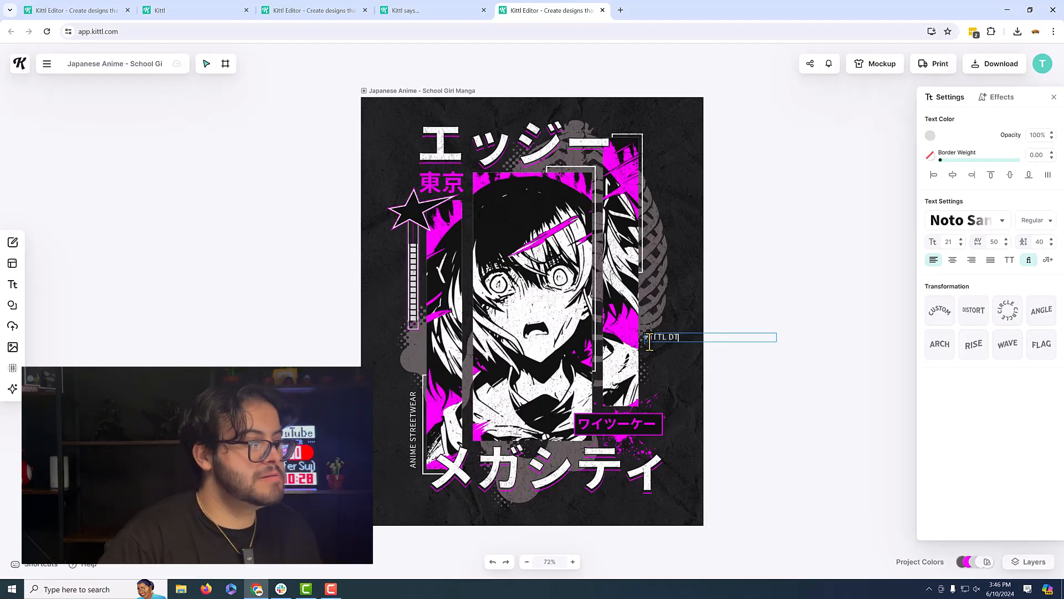
left_click(690, 407)
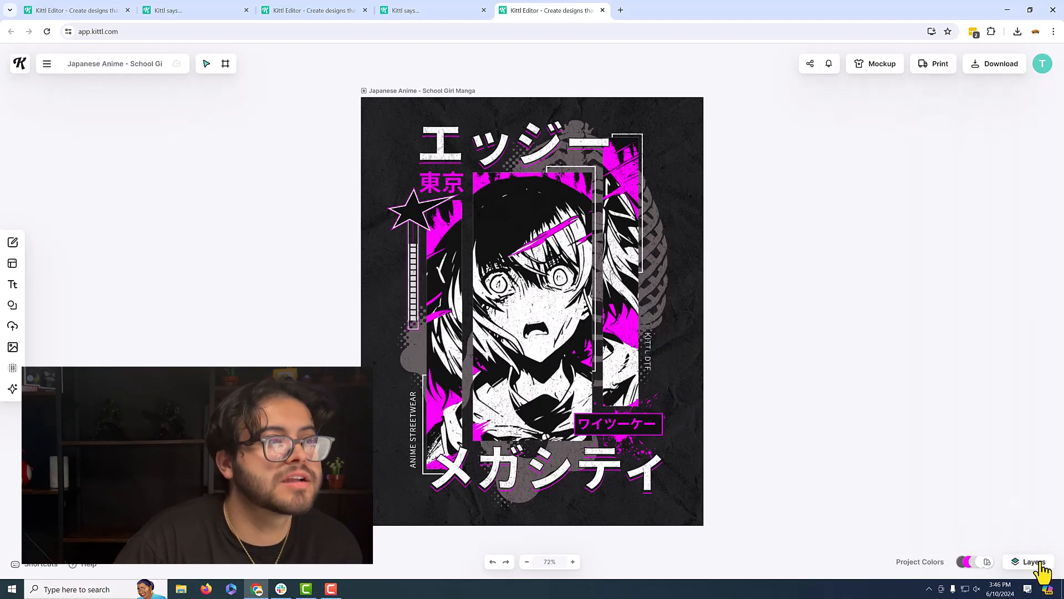
- Open the download options for the manga artboard and set the export width to 12 inches at 300 DPI
left_click(995, 67)
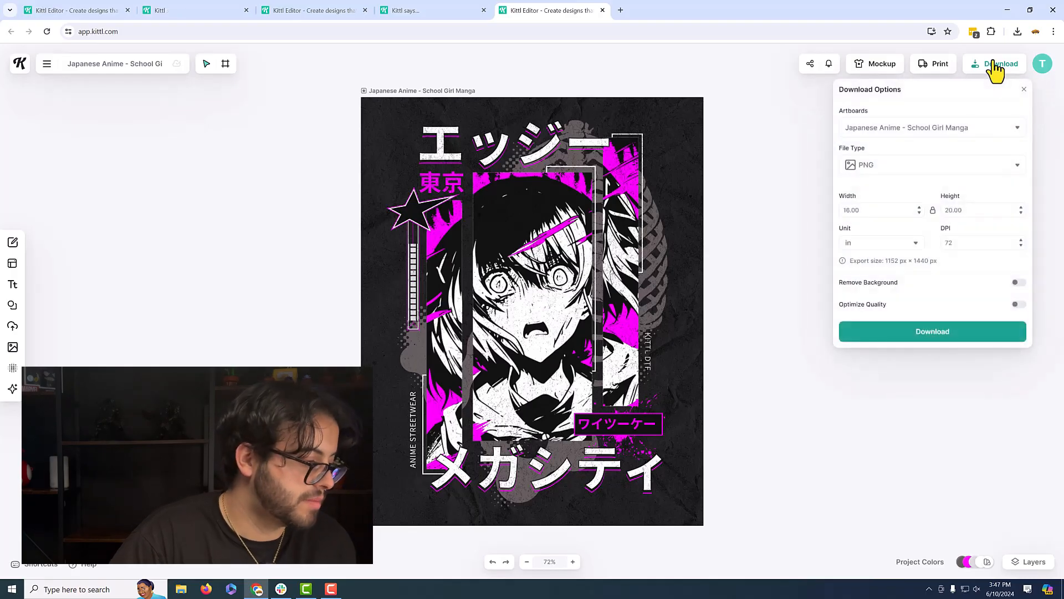
left_click(852, 211)
type("12")
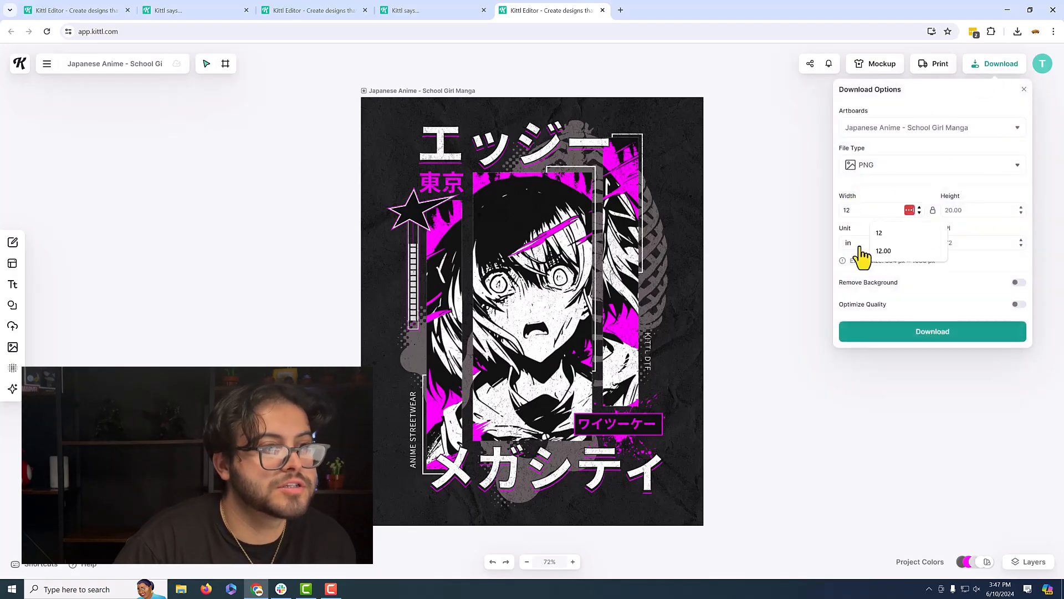
left_click(861, 245)
left_click(974, 241)
type("300")
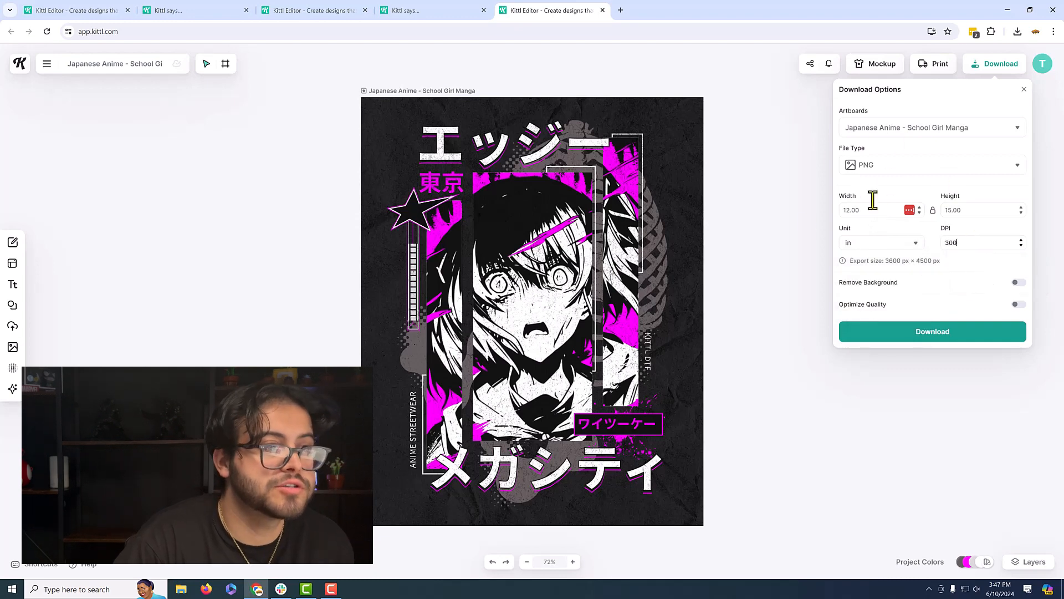
- Turn on Remove Background and Optimize Quality and download the manga design as a PNG
left_click(1018, 282)
left_click(1018, 304)
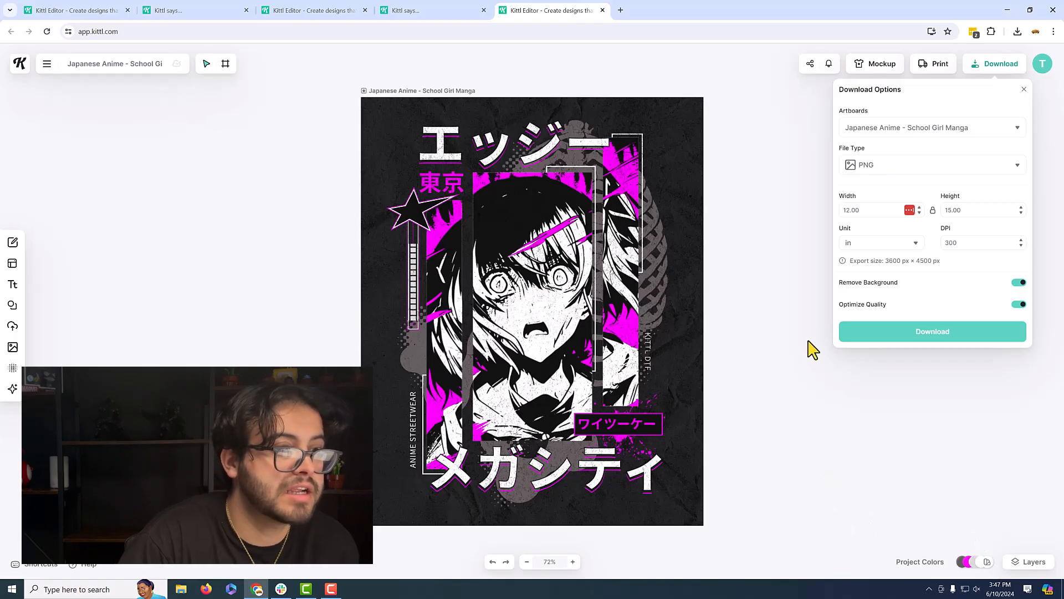
left_click(814, 366)
- Show the layers, select the Japanese Anime - School Girl Manga artboard and set its texture opacity to 0
left_click(1029, 561)
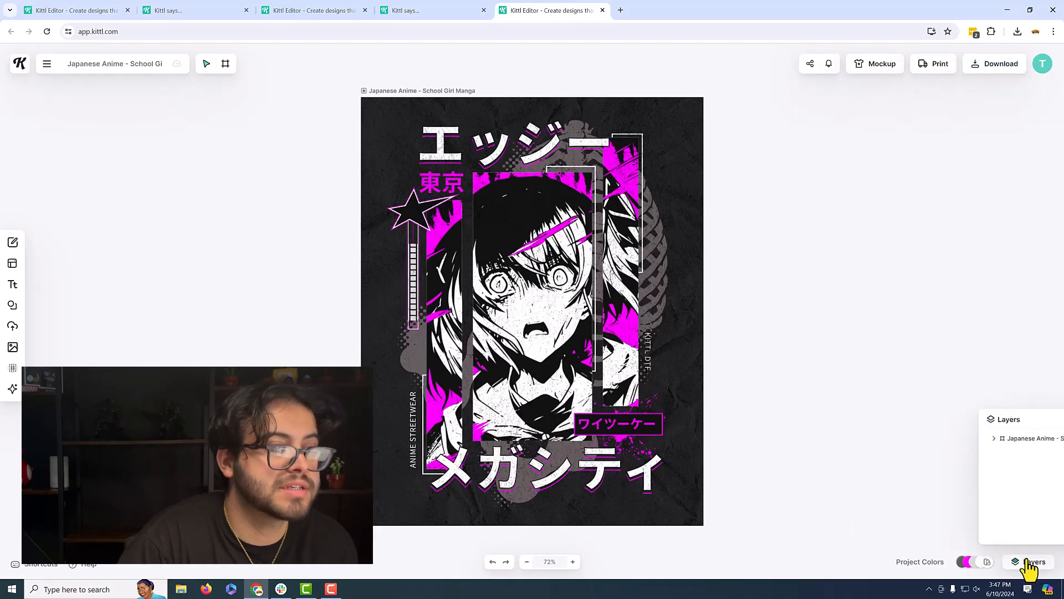
left_click(993, 450)
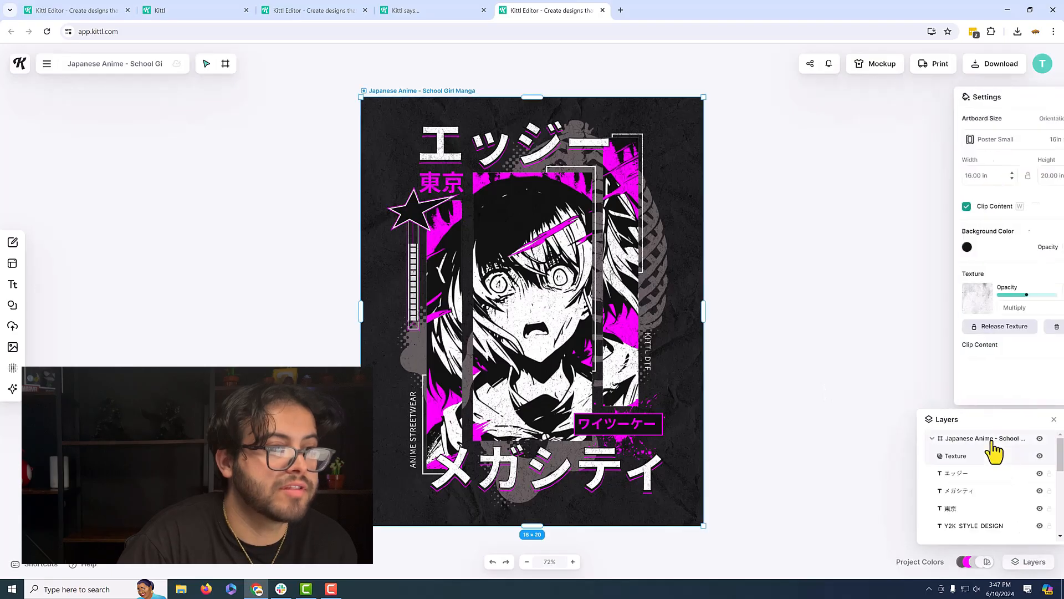
left_click_drag(992, 304, 953, 307)
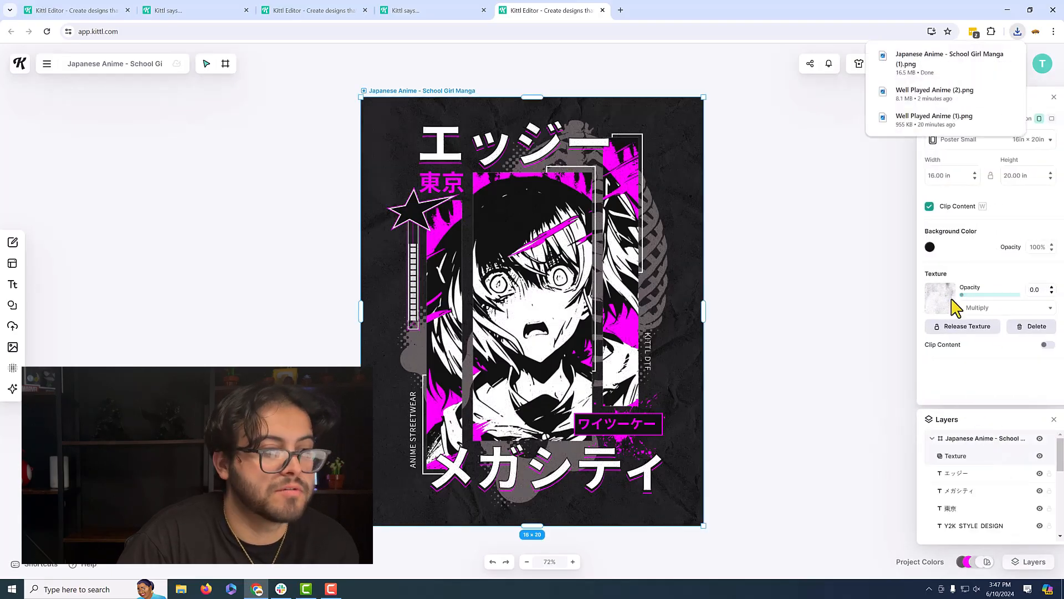
left_click(848, 214)
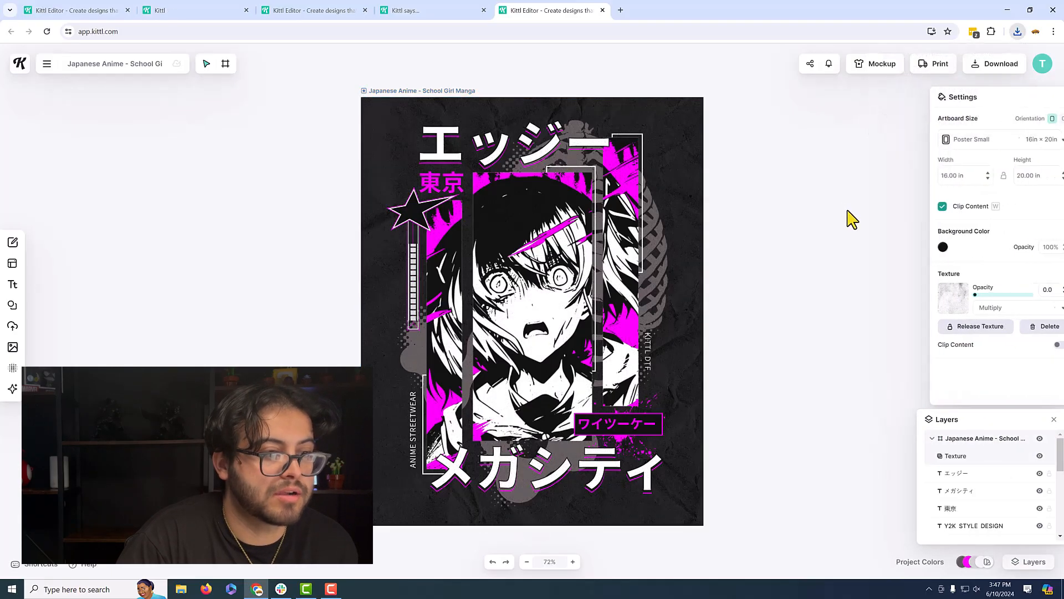
- Unlock the Paper Texture layer, lower its opacity to 0% and deselect it
left_click(969, 460)
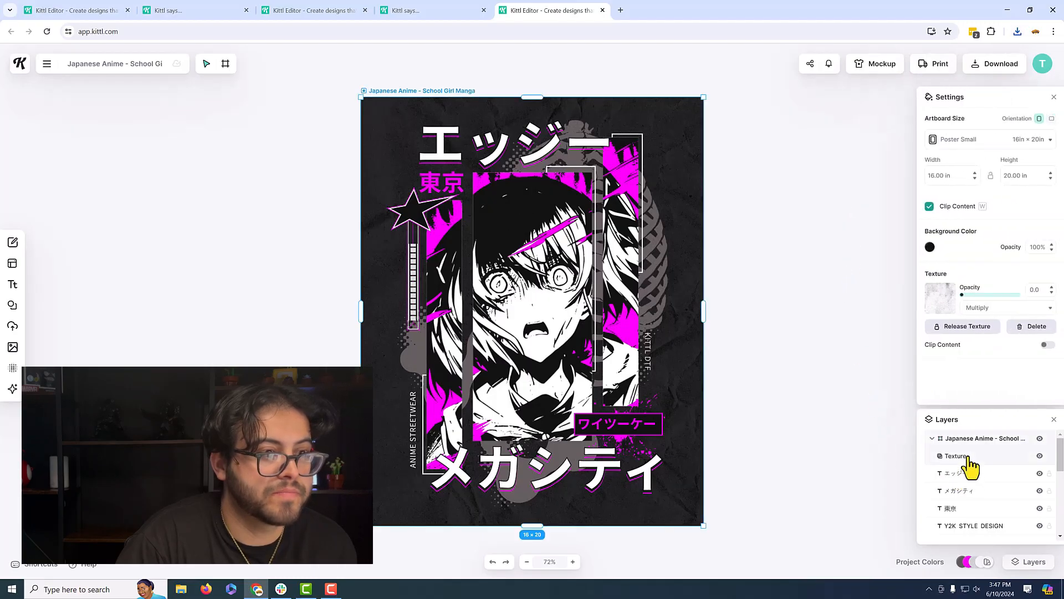
scroll(971, 468, "down", 10)
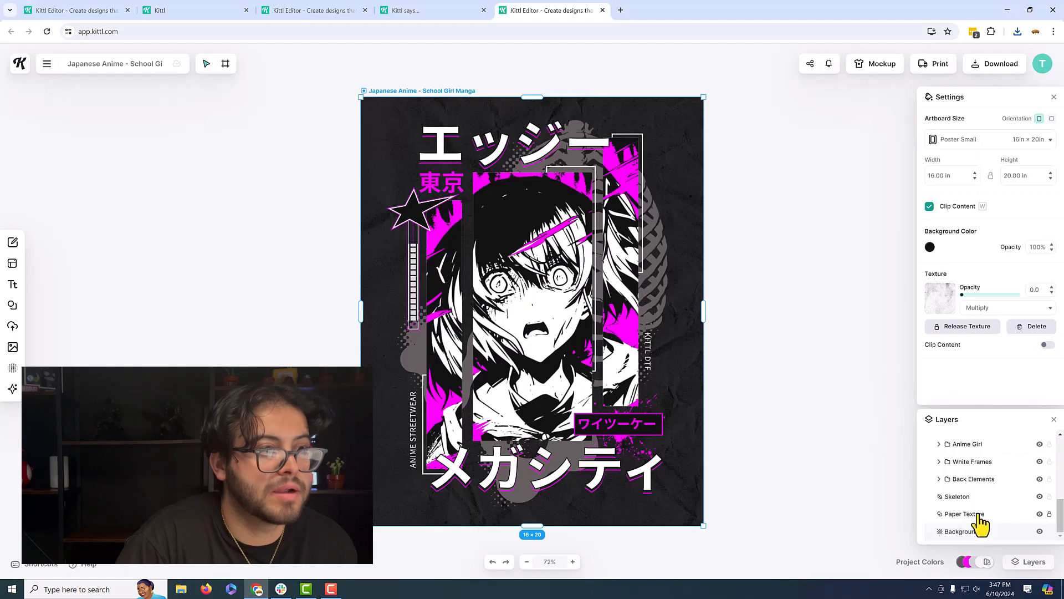
left_click(981, 521)
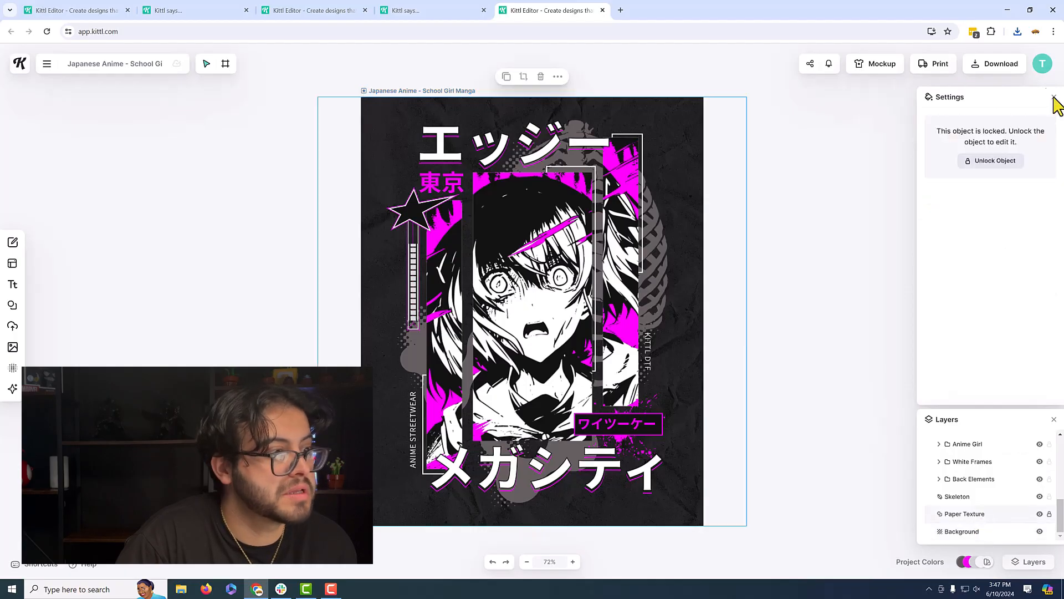
left_click(992, 162)
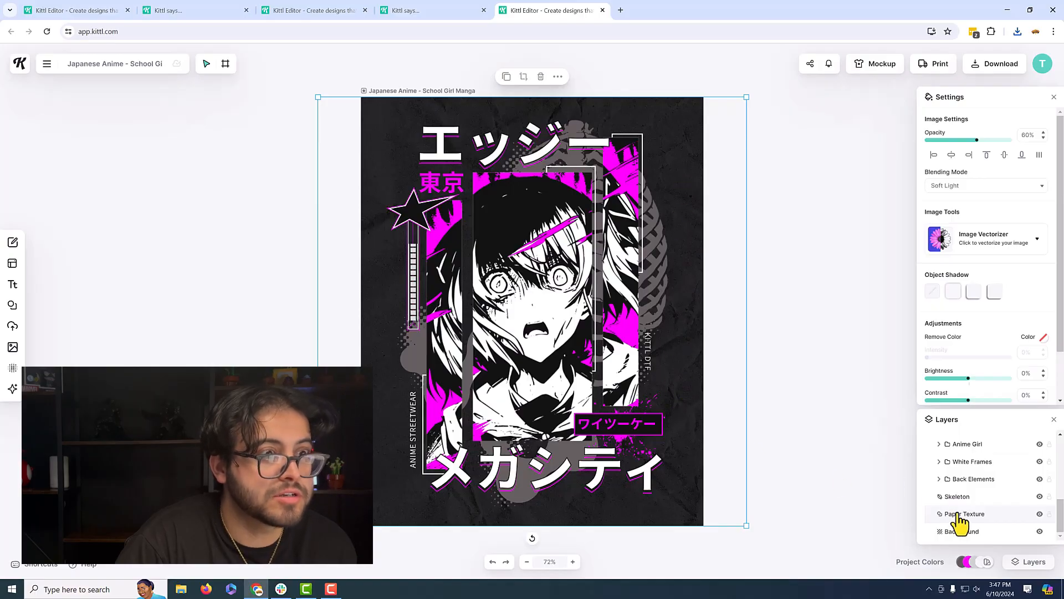
left_click_drag(977, 140, 917, 143)
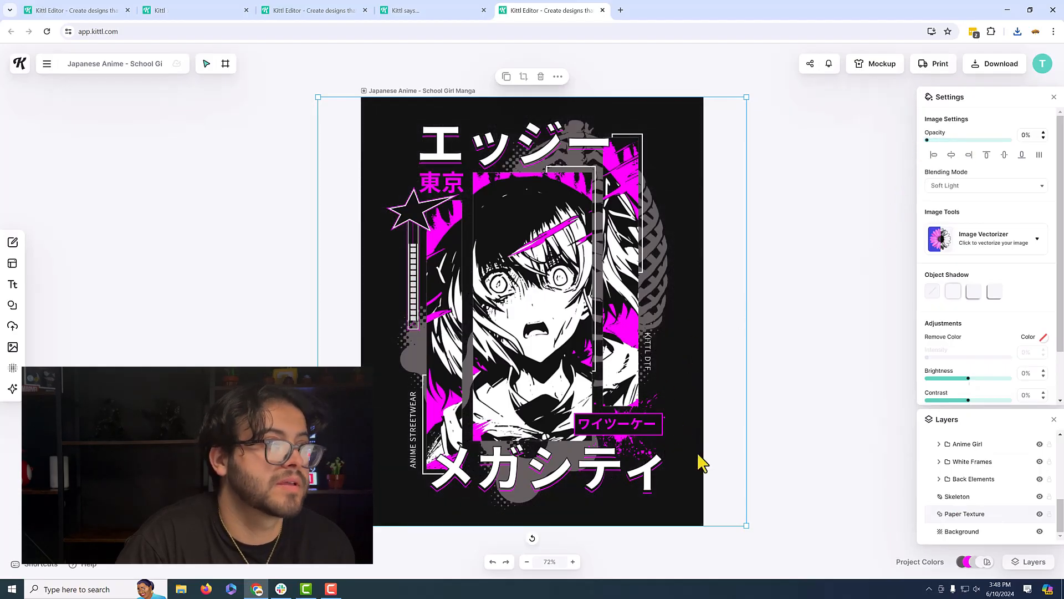
left_click(817, 277)
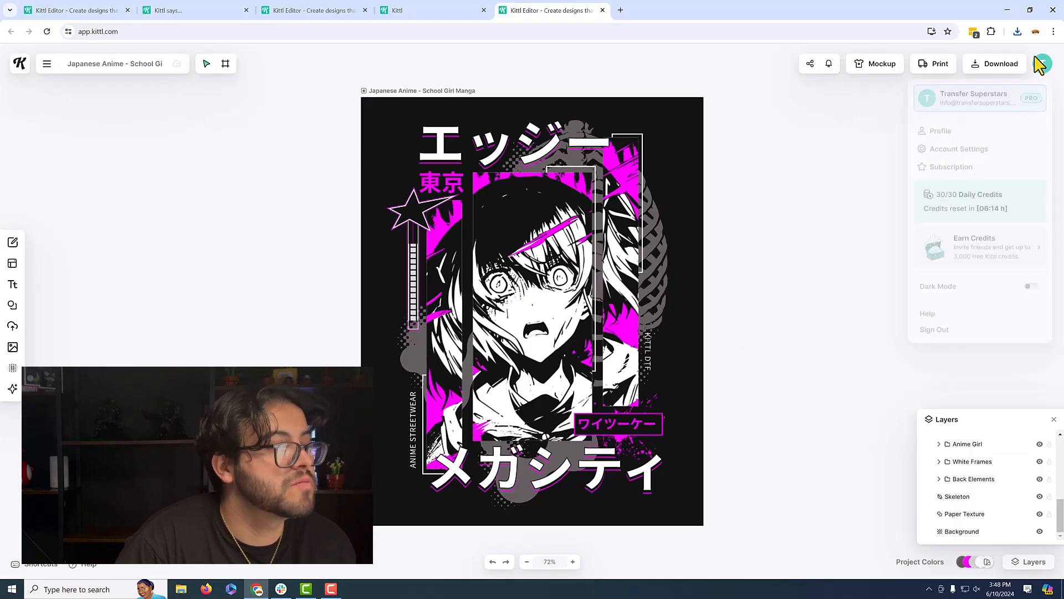
left_click(1015, 64)
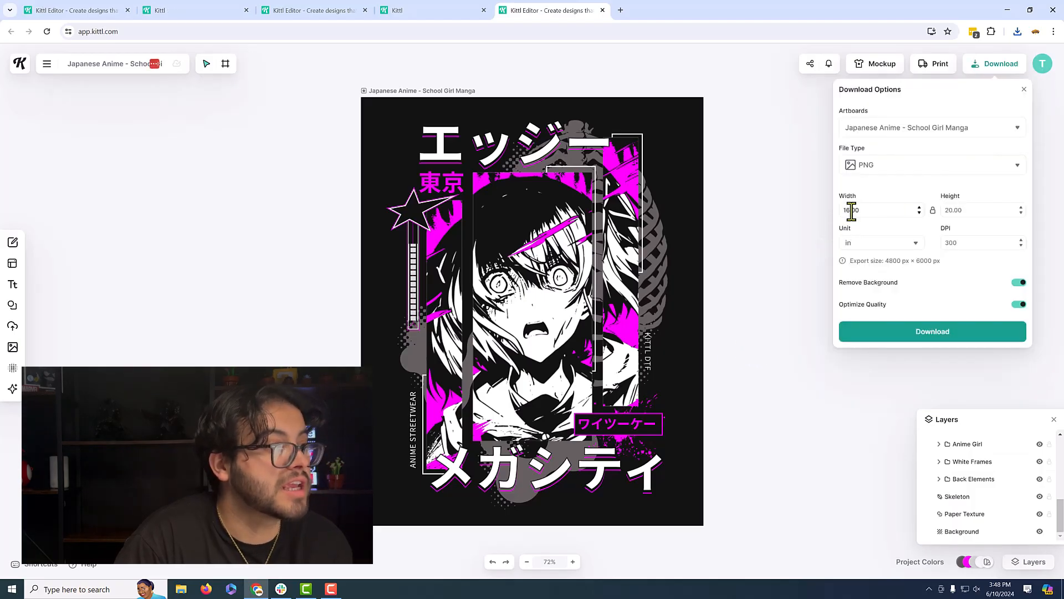
type("12")
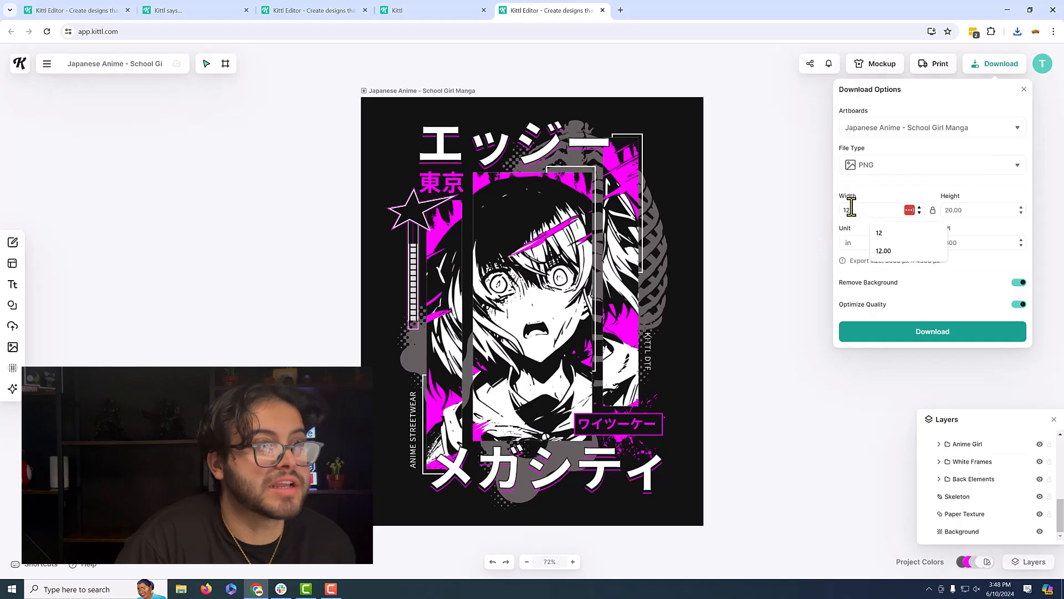
left_click(819, 242)
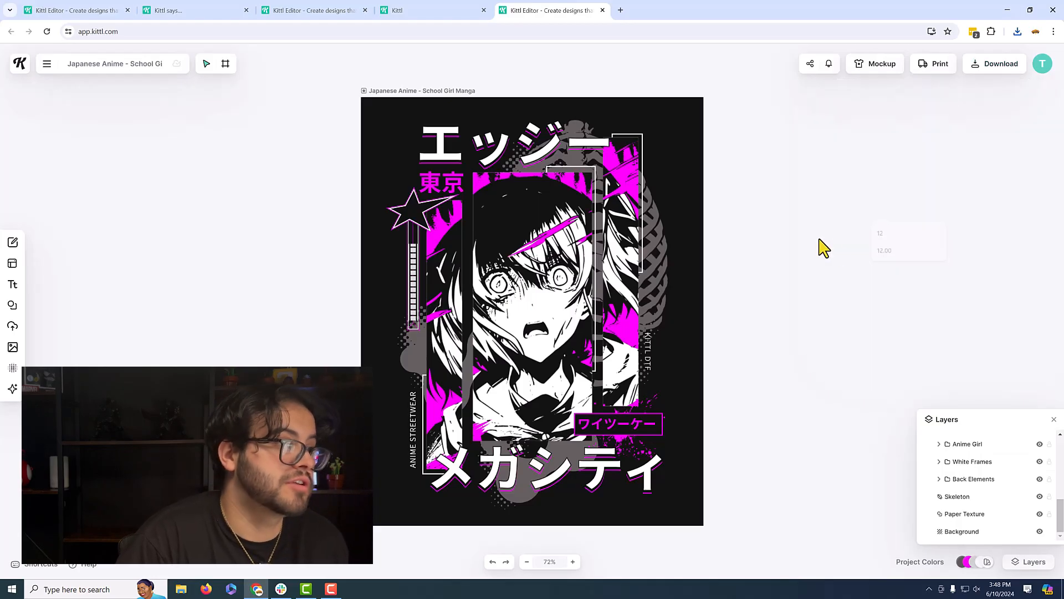
- Set the manga artboard's export width to 12 inches and download it again as a PNG with the background removed
left_click(997, 65)
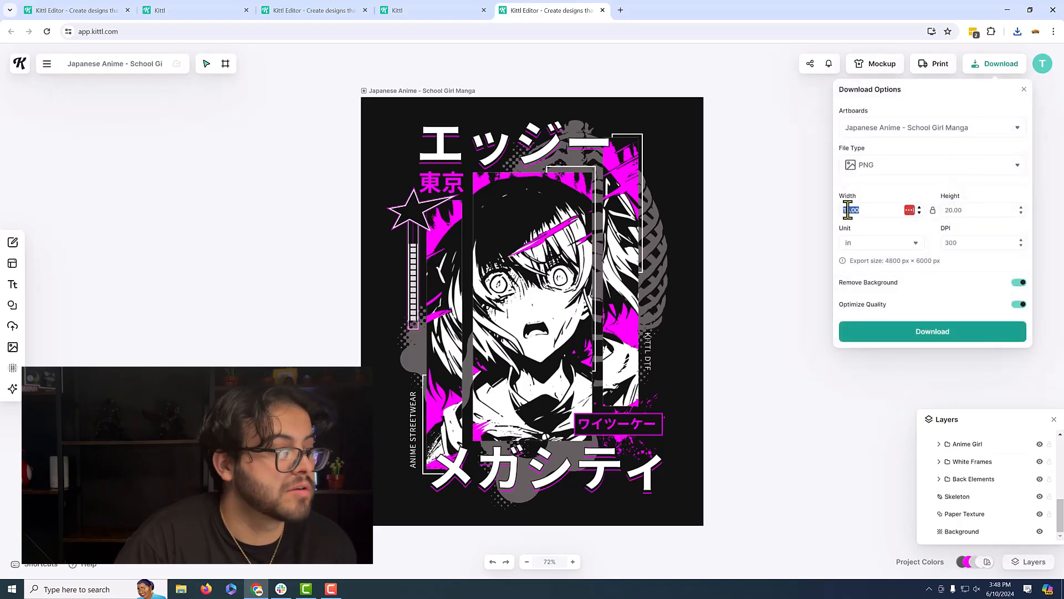
type("12")
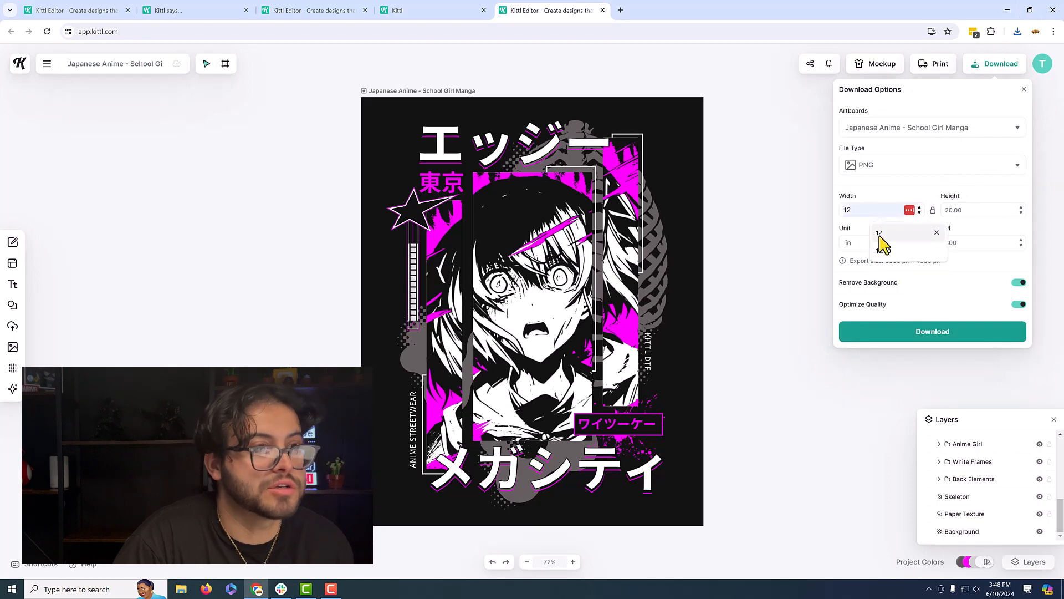
left_click(881, 235)
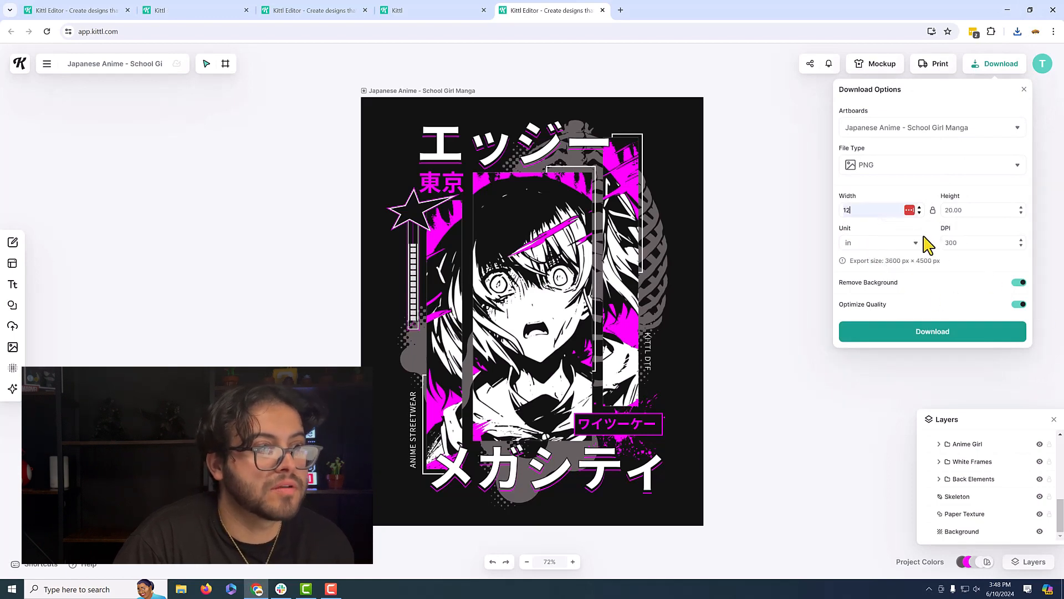
left_click(959, 259)
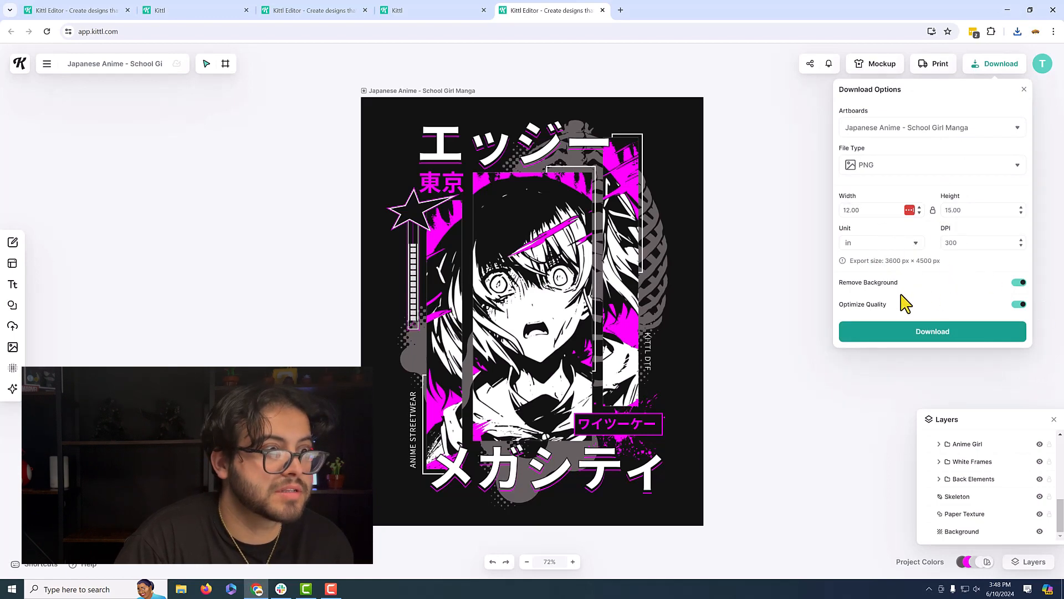
left_click(937, 336)
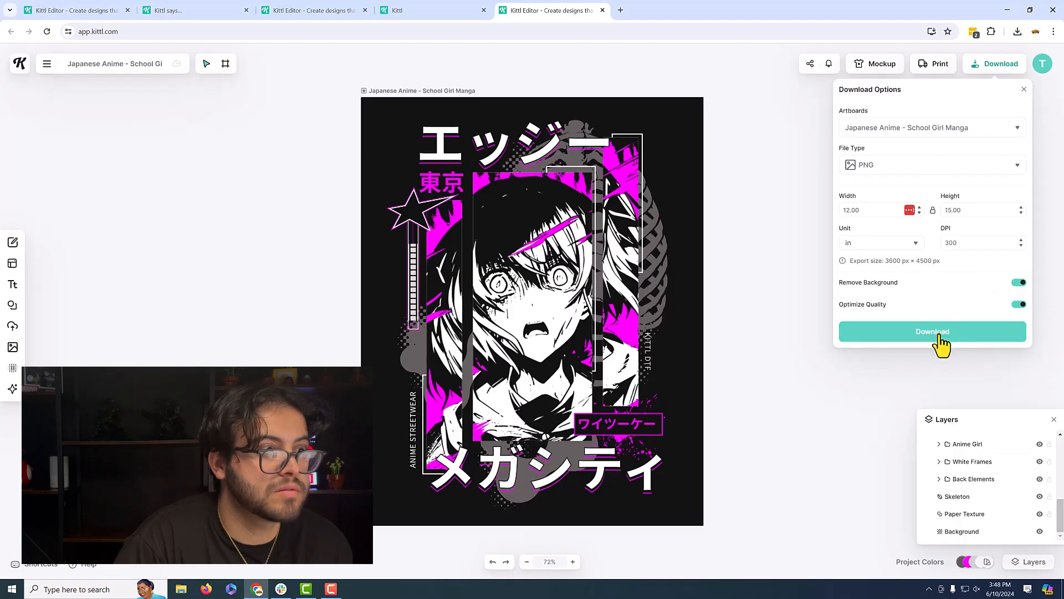